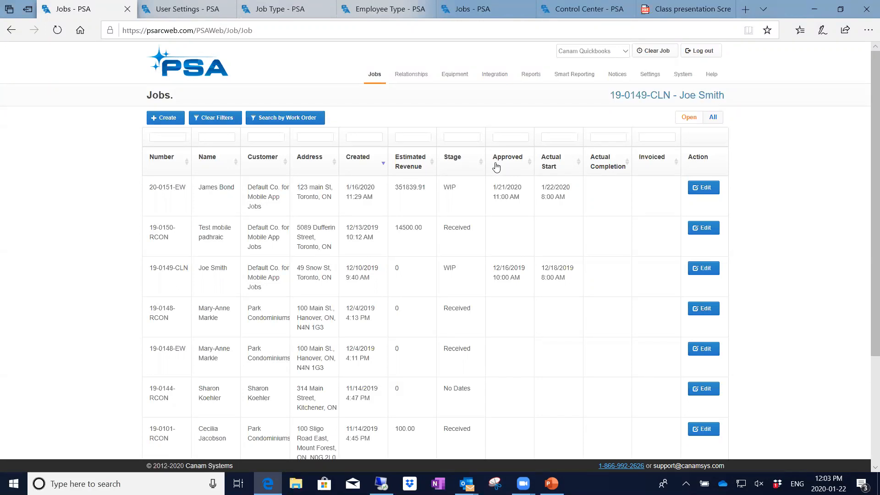
Sort the jobs by Actual Start with the latest first, then bring up the User Settings page.
left_click(578, 160)
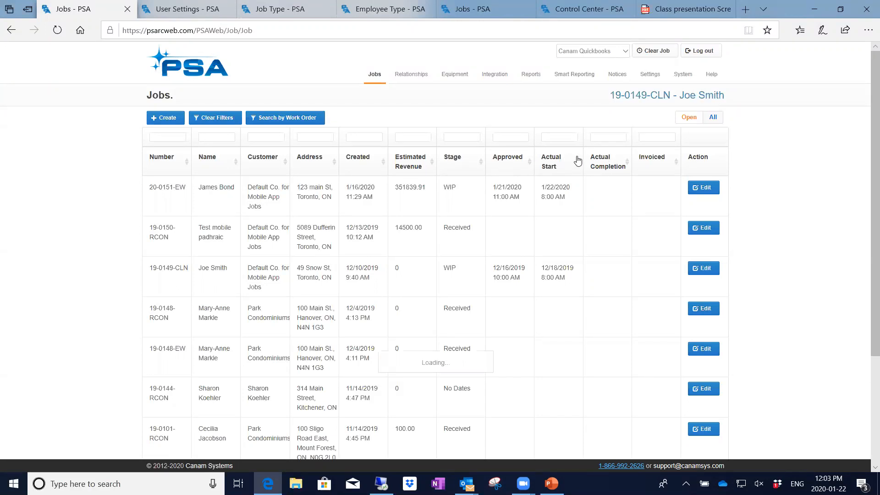
left_click(577, 161)
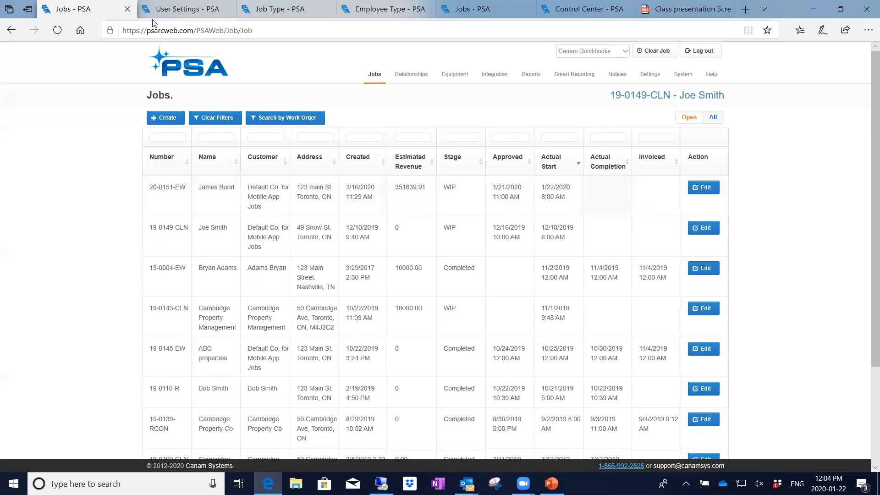
left_click(174, 10)
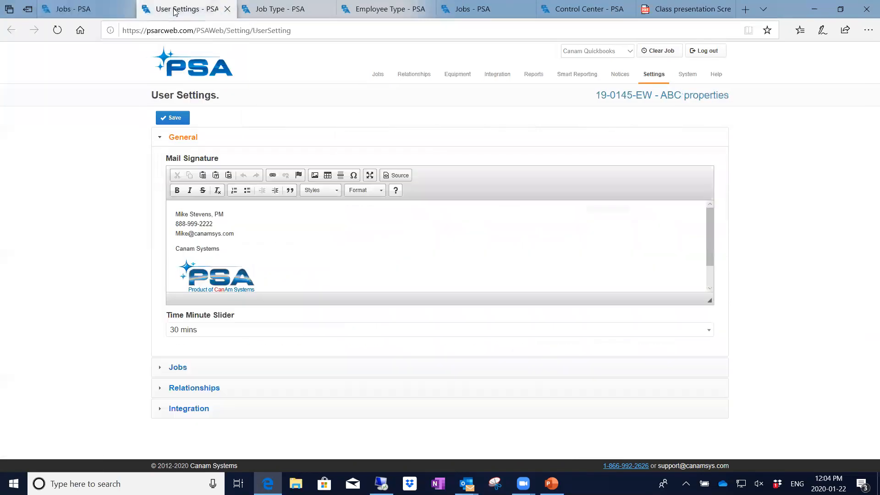
Expand the Jobs section of User Settings, showing the Project Manager filter and an empty default location.
mouse_move(656, 78)
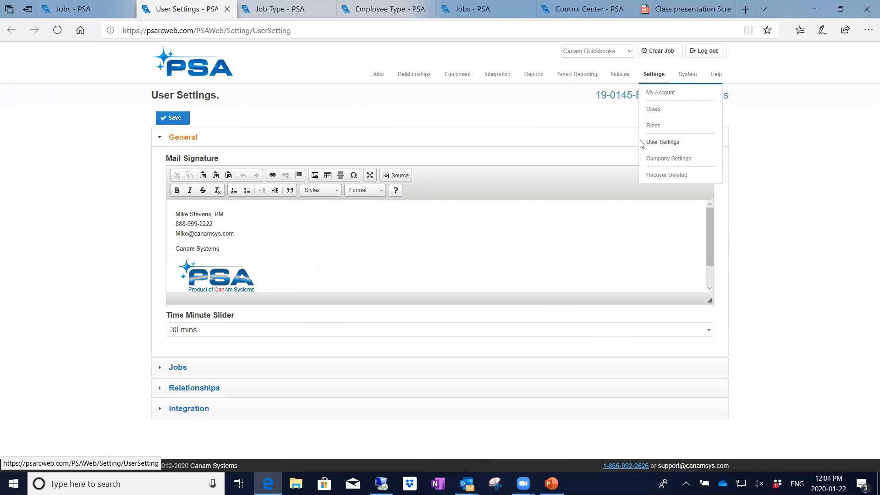
left_click(223, 366)
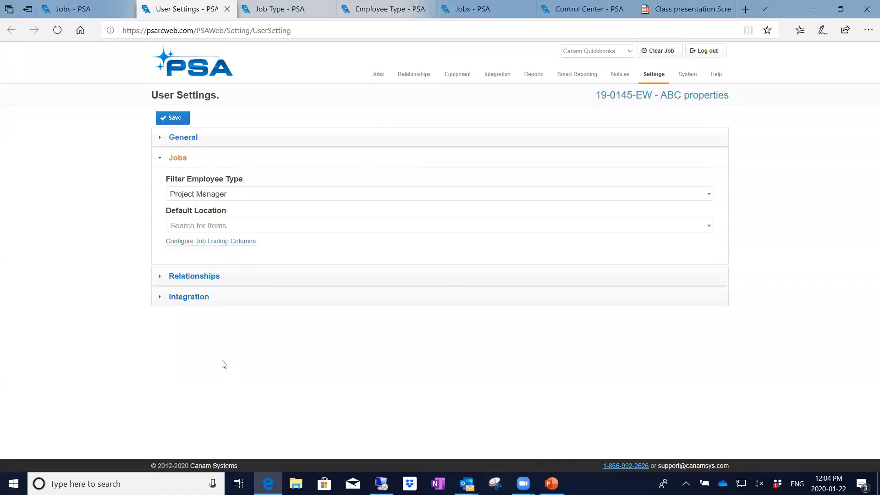
Open the job lookup column configuration and review each field's sort direction and priority.
left_click(200, 242)
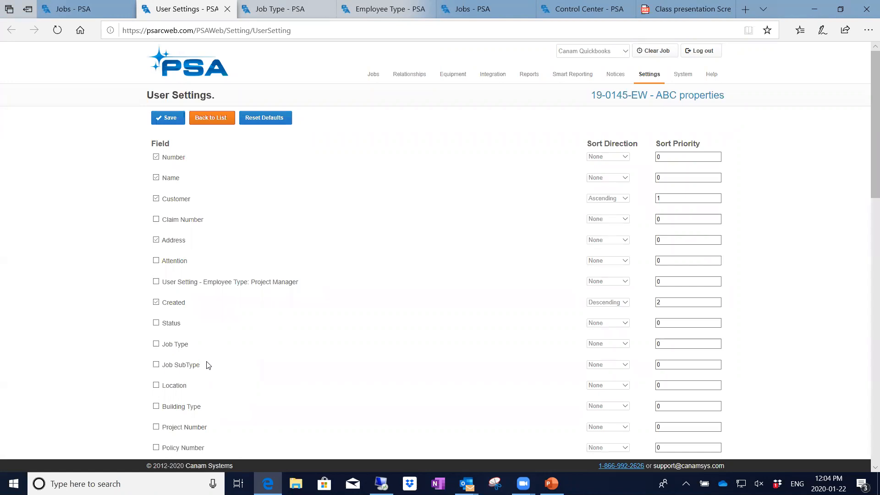
scroll(207, 366, "down", 1)
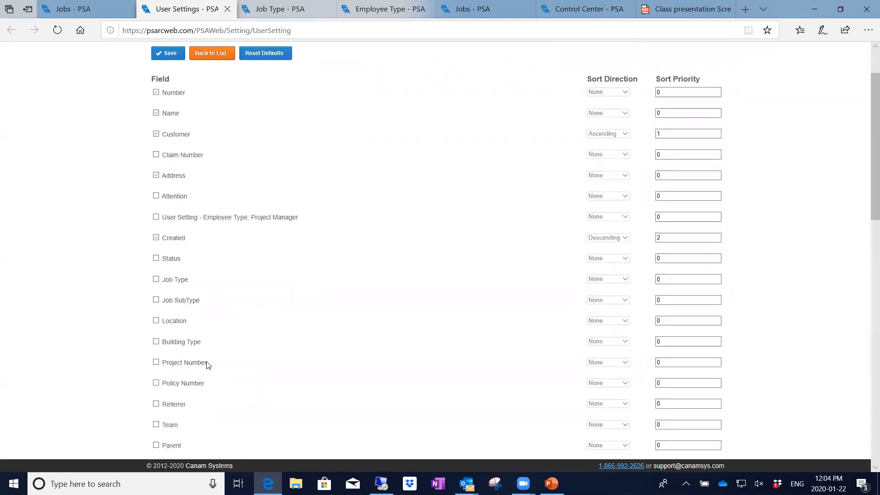
scroll(208, 365, "down", 1)
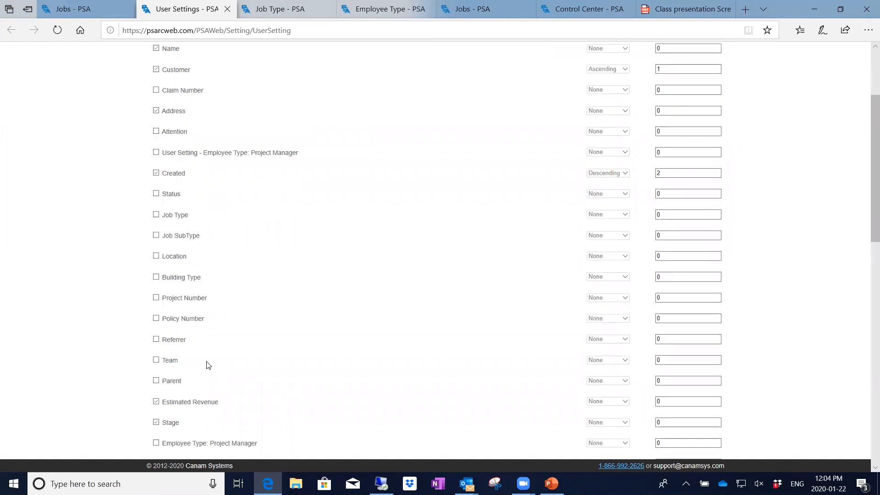
scroll(207, 366, "down", 1)
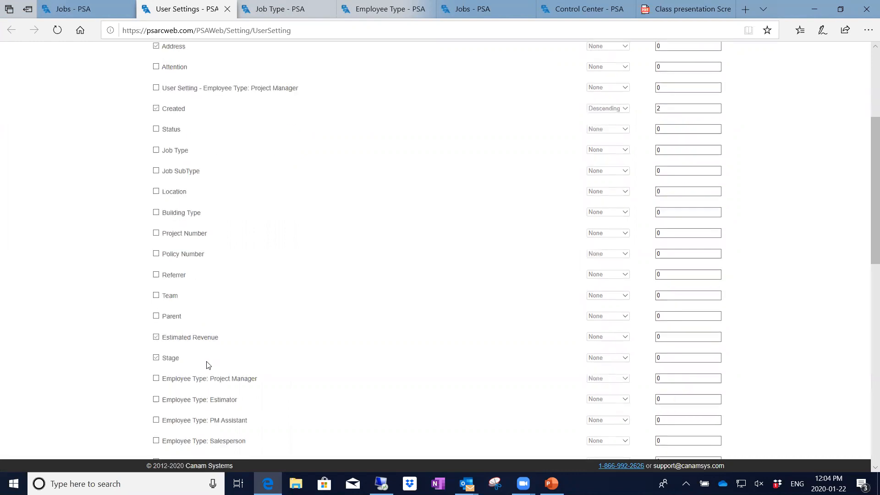
scroll(207, 366, "down", 1)
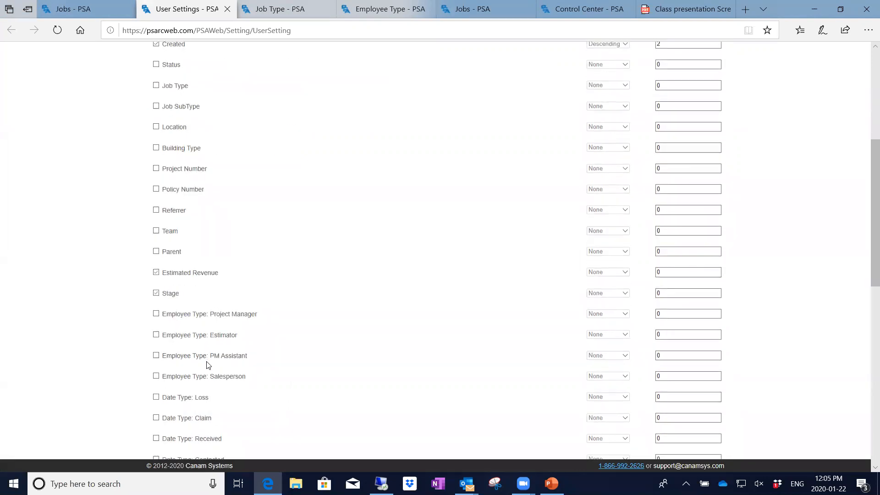
scroll(207, 366, "down", 1)
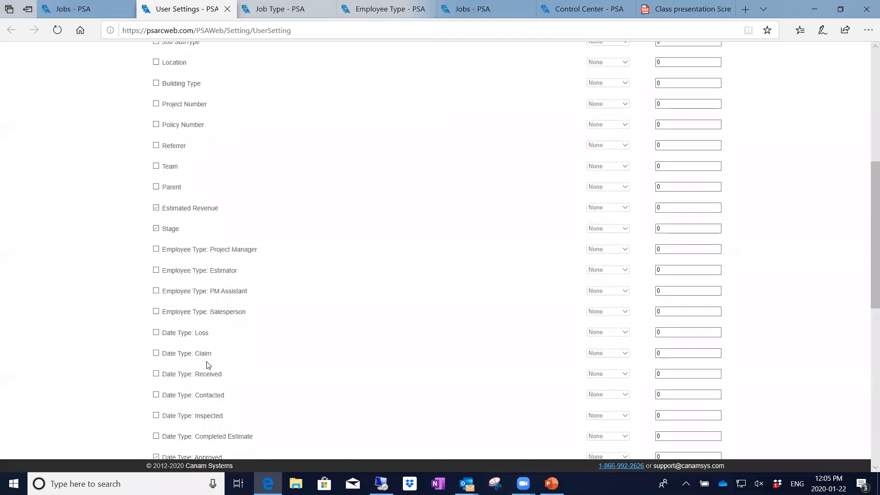
scroll(208, 366, "down", 1)
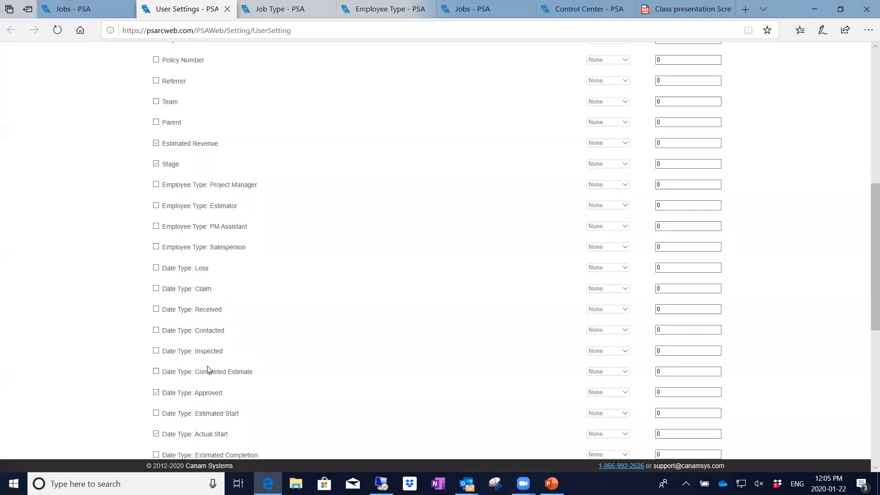
scroll(208, 369, "down", 3)
scroll(207, 370, "down", 3)
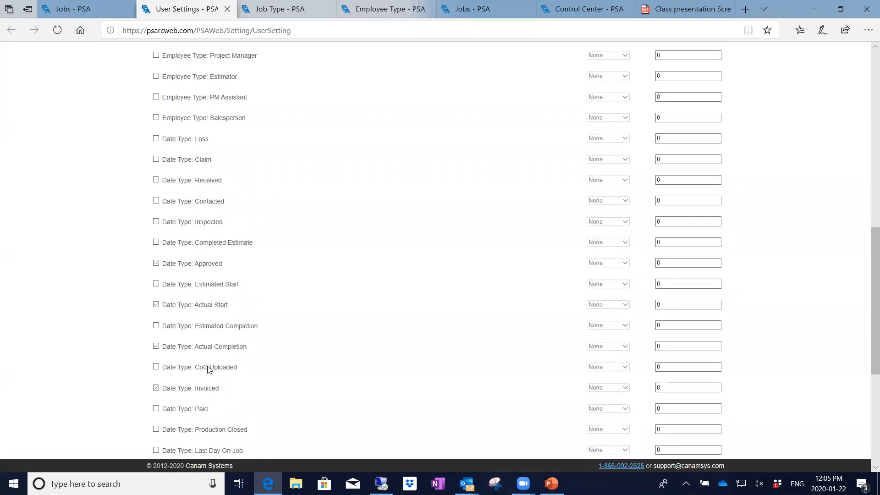
scroll(208, 370, "down", 3)
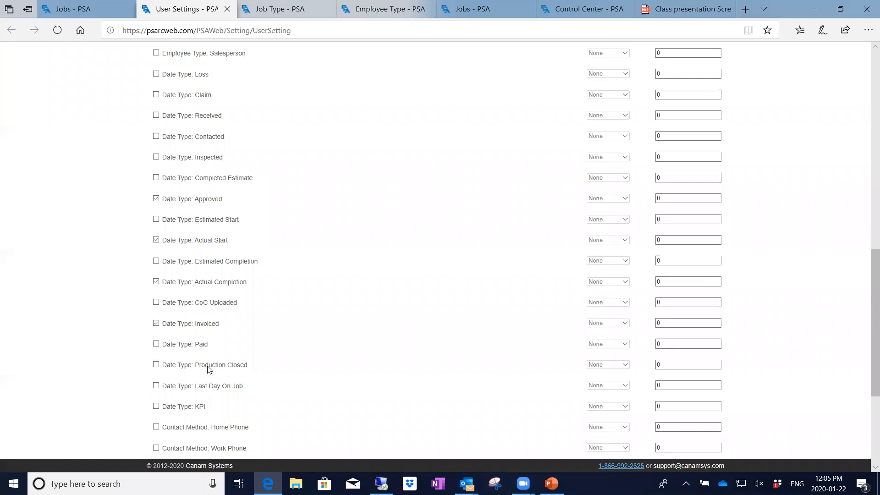
scroll(207, 369, "down", 3)
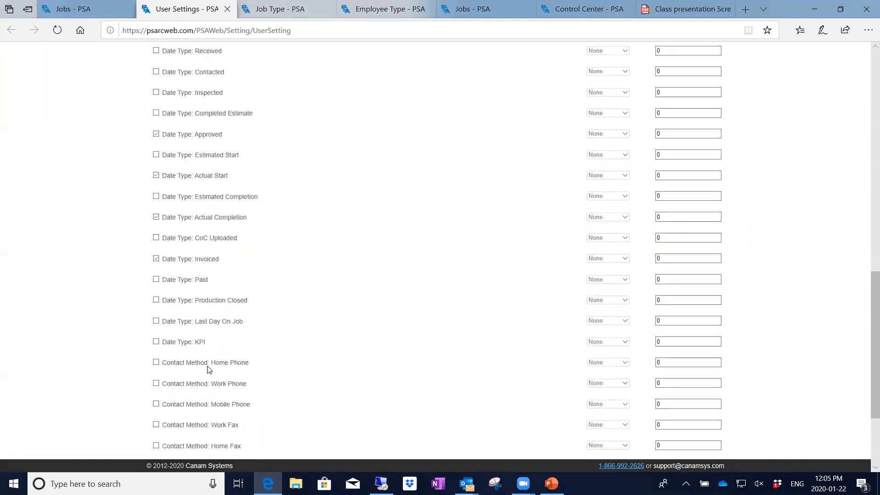
scroll(209, 369, "up", 3)
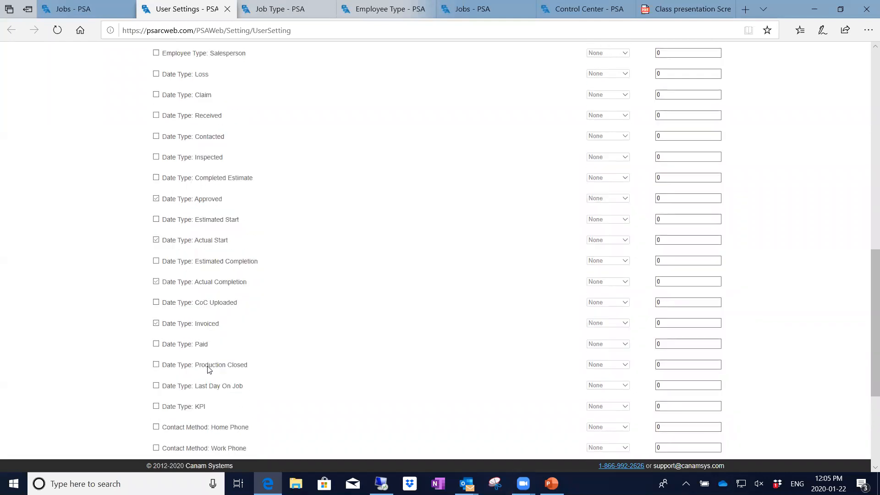
scroll(209, 369, "up", 15)
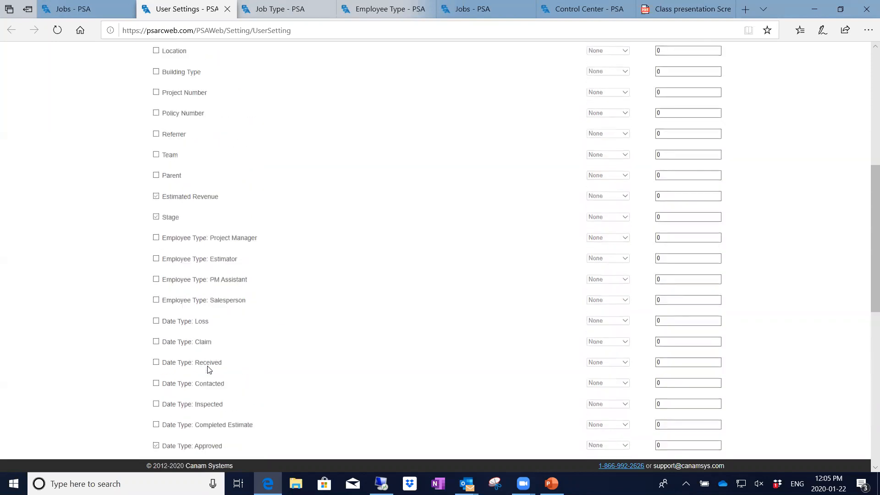
scroll(208, 369, "up", 12)
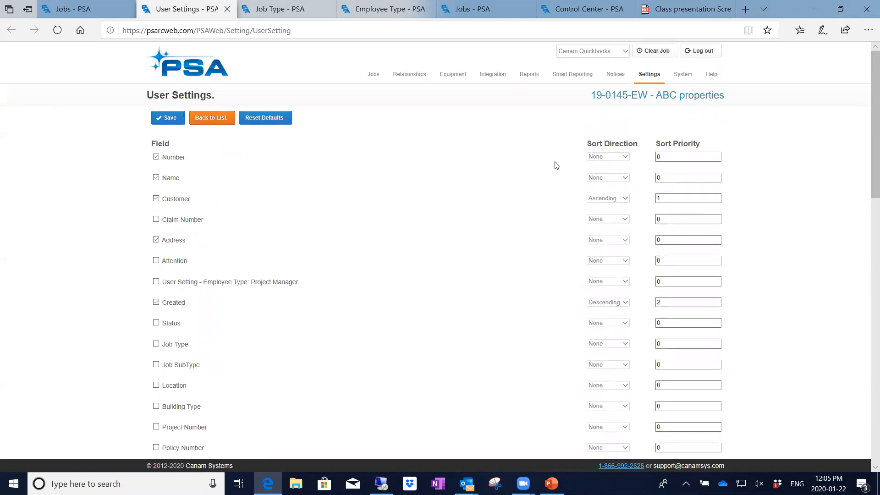
Leave the Number field's sort direction at None, select Customer's sort priority, and return to Jobs.
left_click(625, 158)
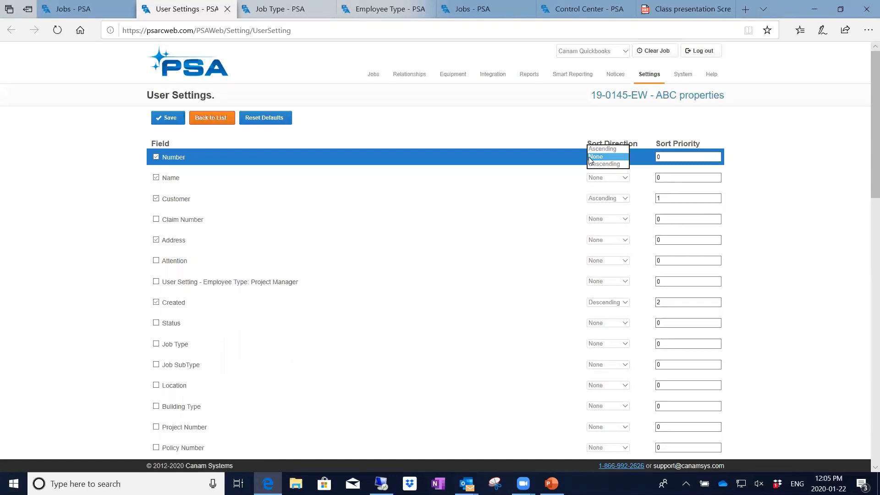
left_click(566, 188)
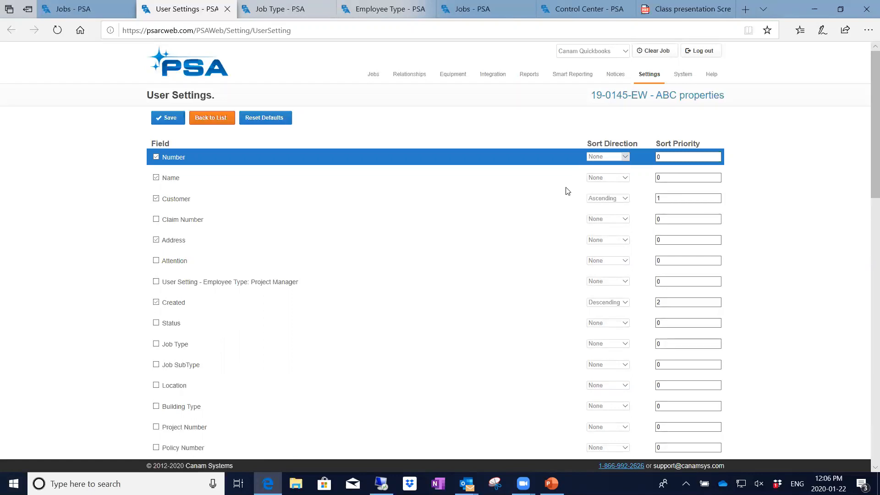
left_click(664, 197)
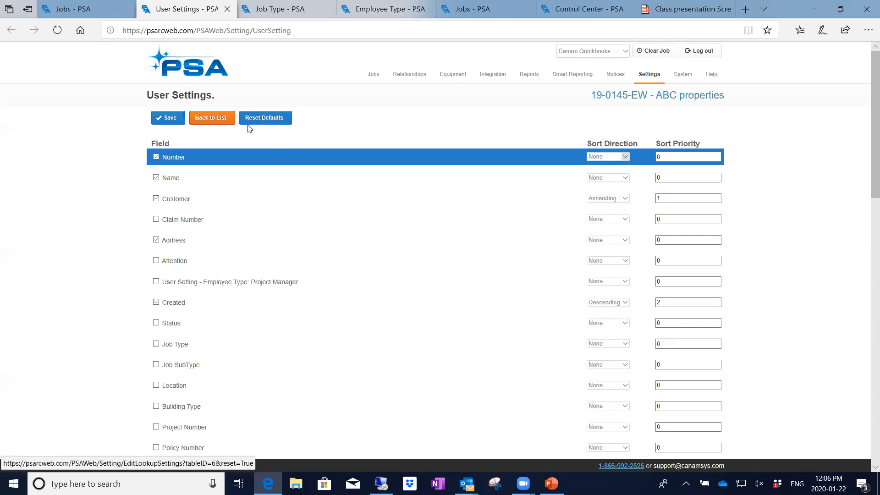
left_click(76, 11)
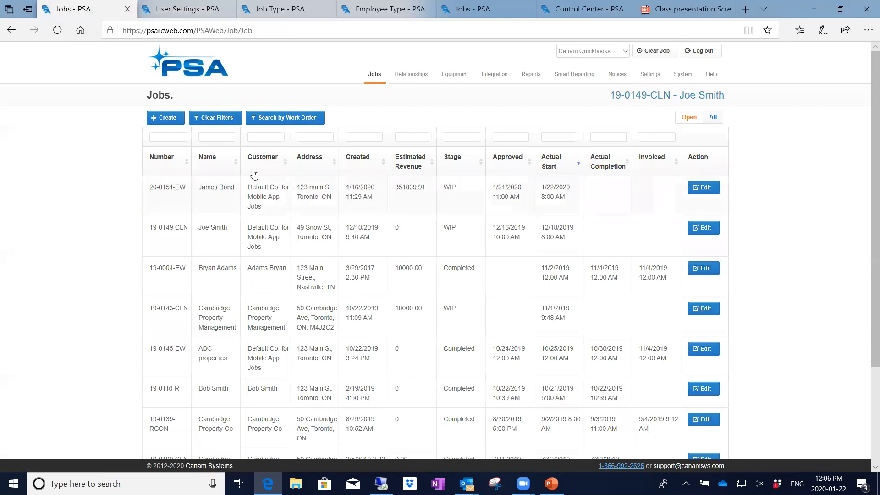
Go back to the main User Settings page with the General mail signature and 30 mins slider.
left_click(178, 9)
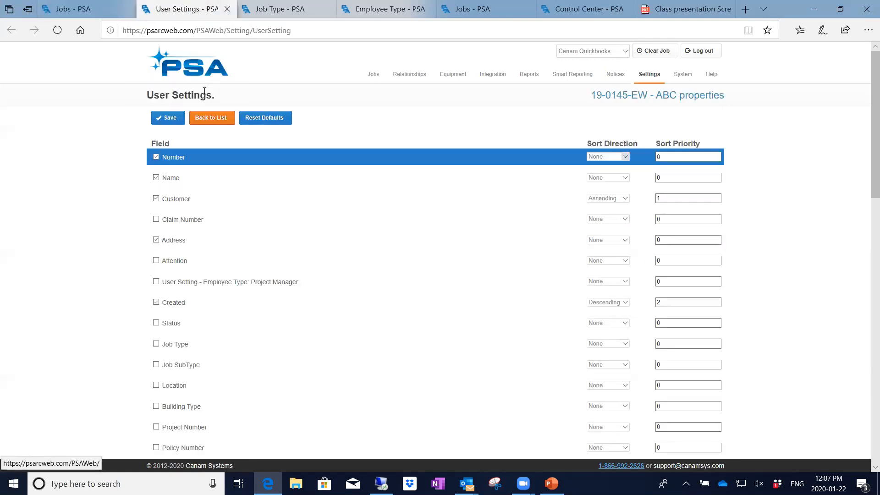
left_click(208, 118)
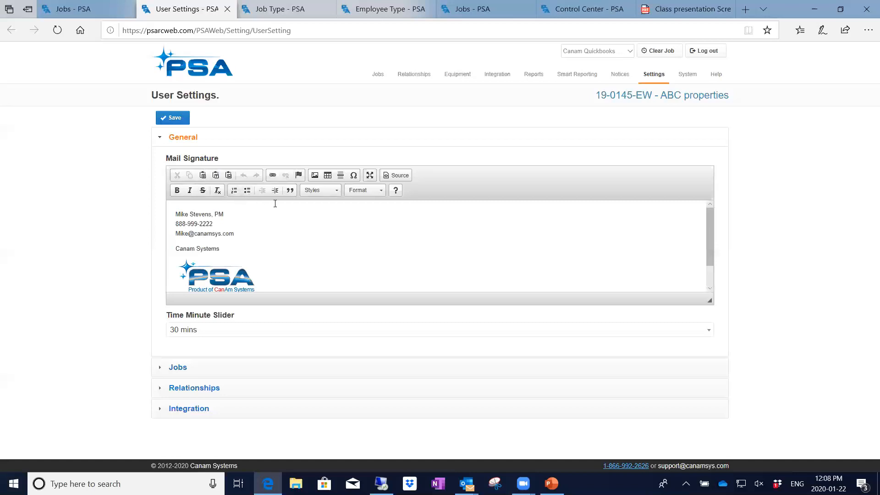
left_click(337, 191)
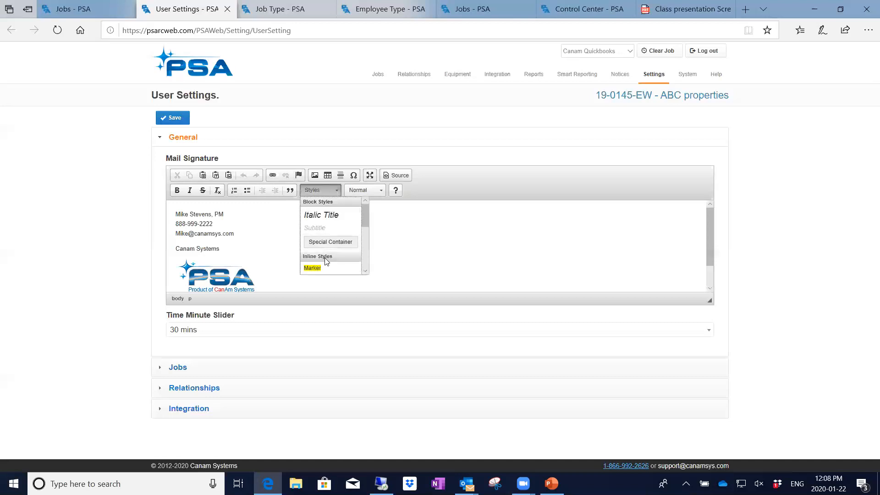
left_click(397, 222)
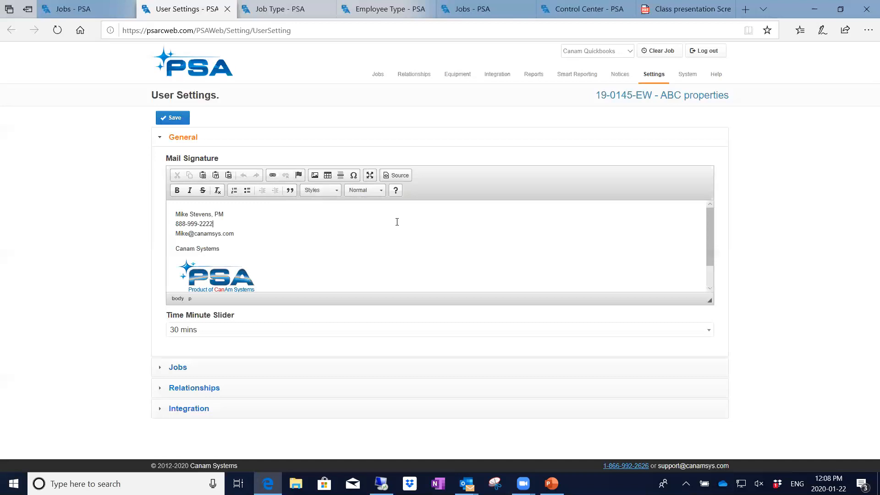
left_click(380, 190)
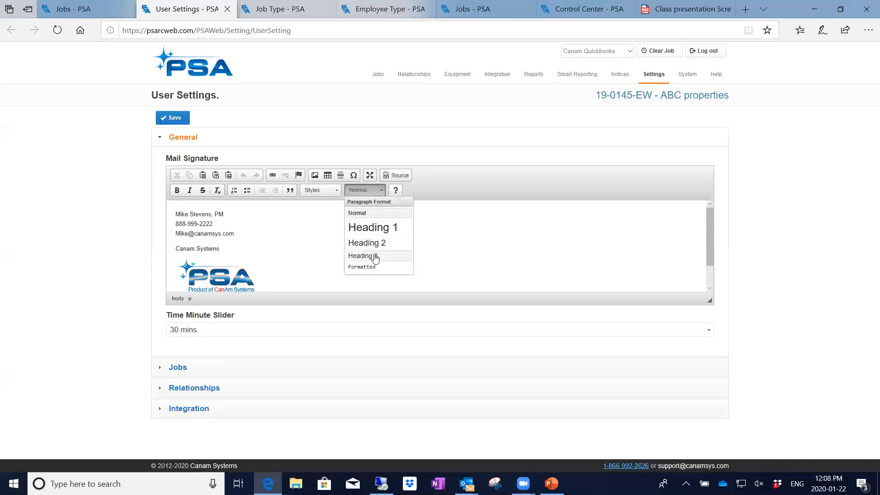
left_click(436, 227)
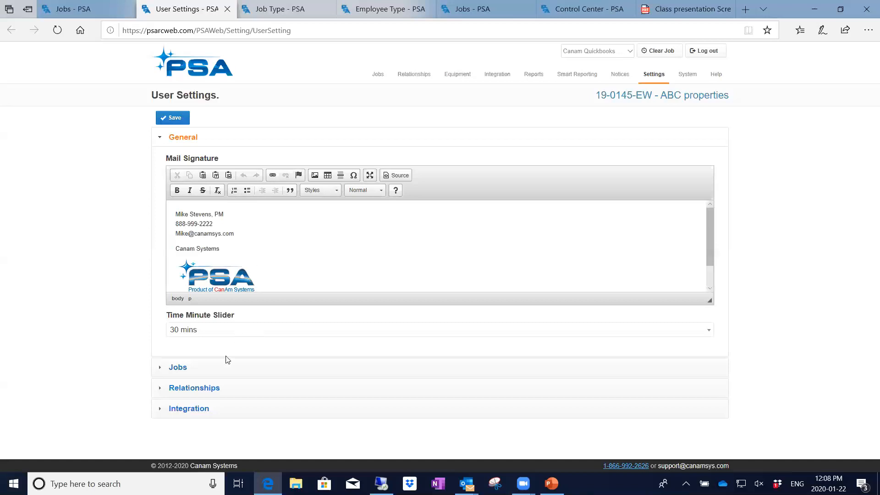
Expand the Relationships settings, where both log-note options are checked.
left_click(220, 388)
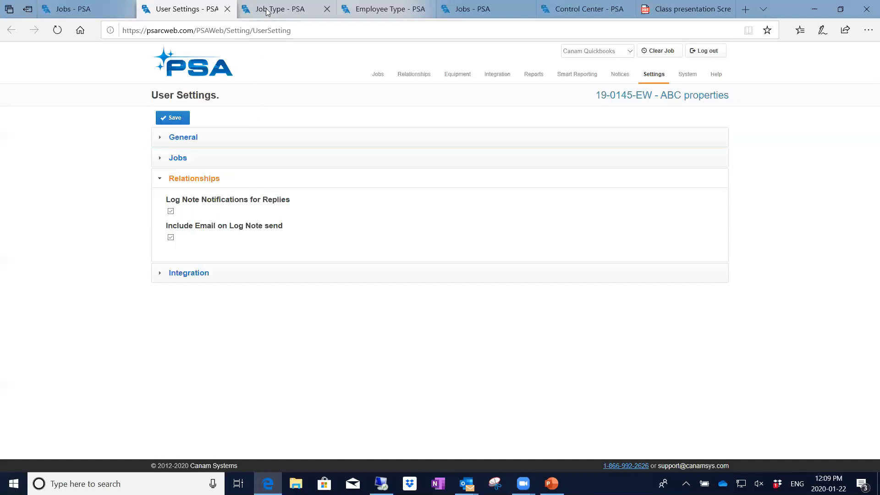
mouse_move(267, 11)
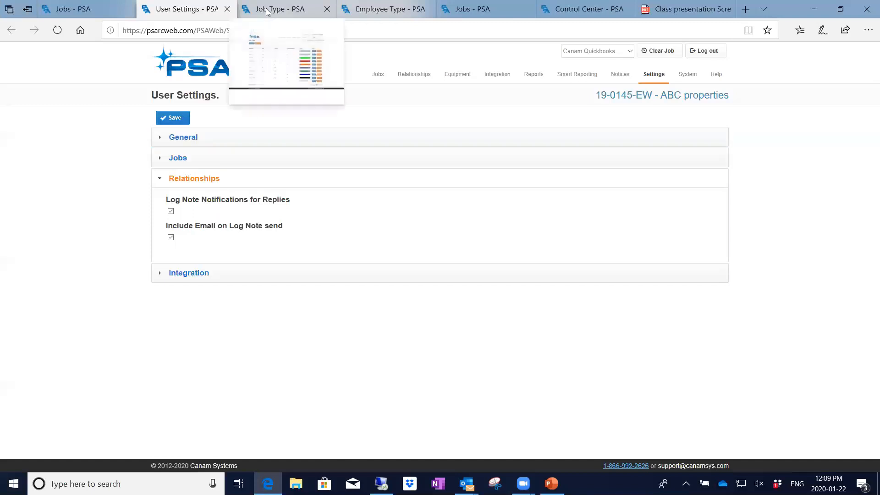
Show the Job Type list of ten types with their suffixes, revenue percentages and colours.
left_click(267, 11)
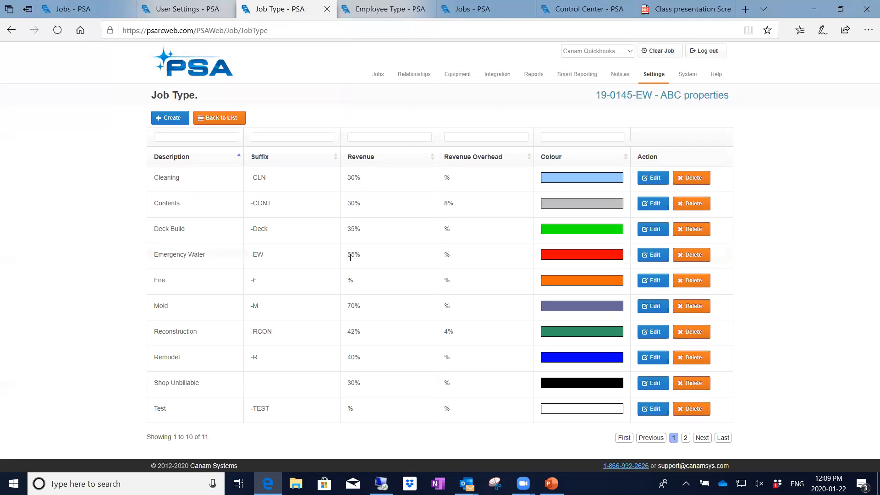
Edit the Emergency Water job type (-EW, revenue 55.00), browse its date types, then open job 19-0145-EW.
left_click(653, 256)
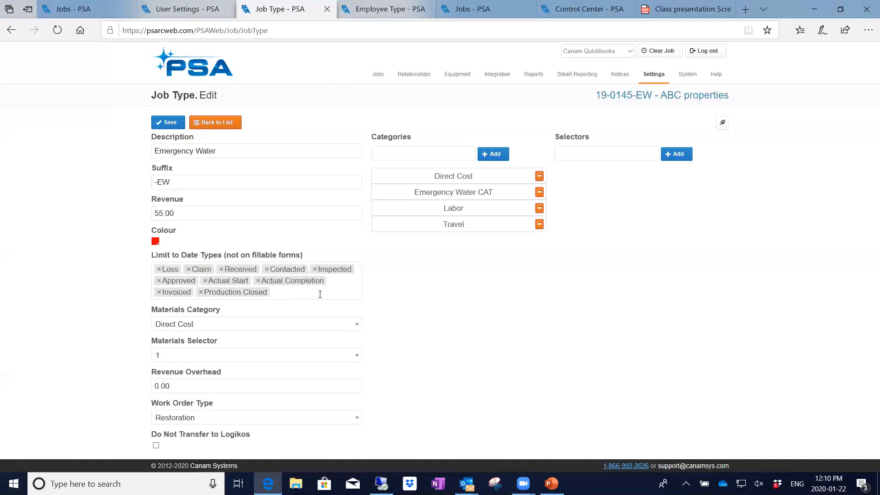
left_click(320, 294)
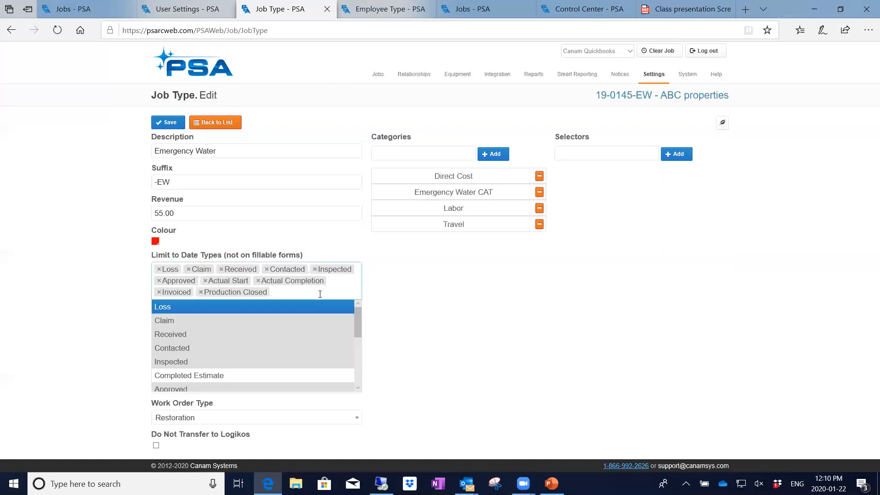
scroll(265, 364, "down", 1)
scroll(264, 364, "up", 1)
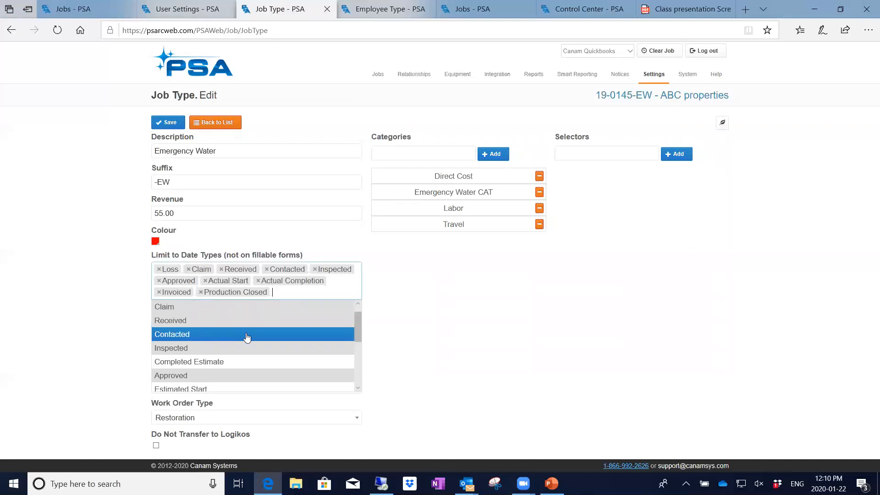
scroll(247, 345, "down", 3)
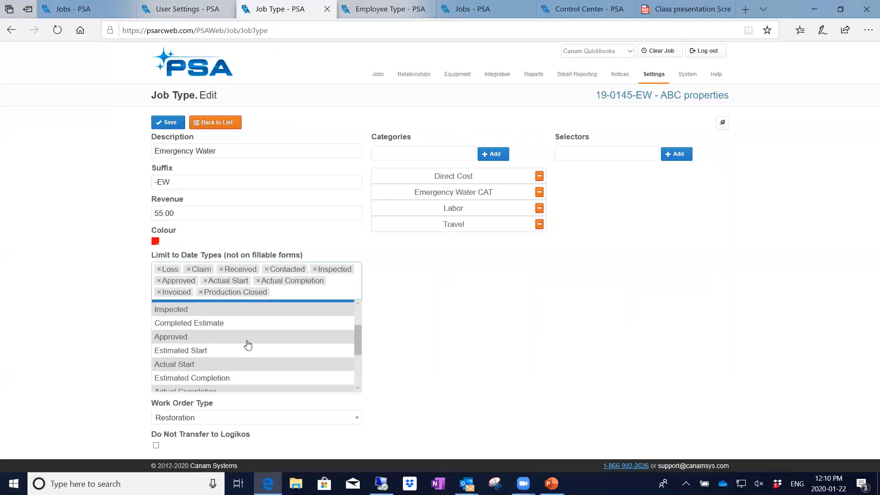
scroll(248, 345, "down", 2)
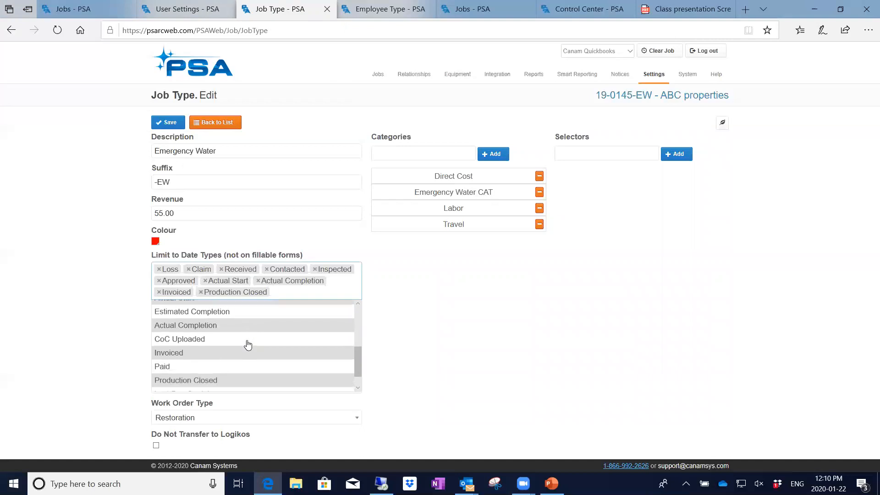
left_click(397, 287)
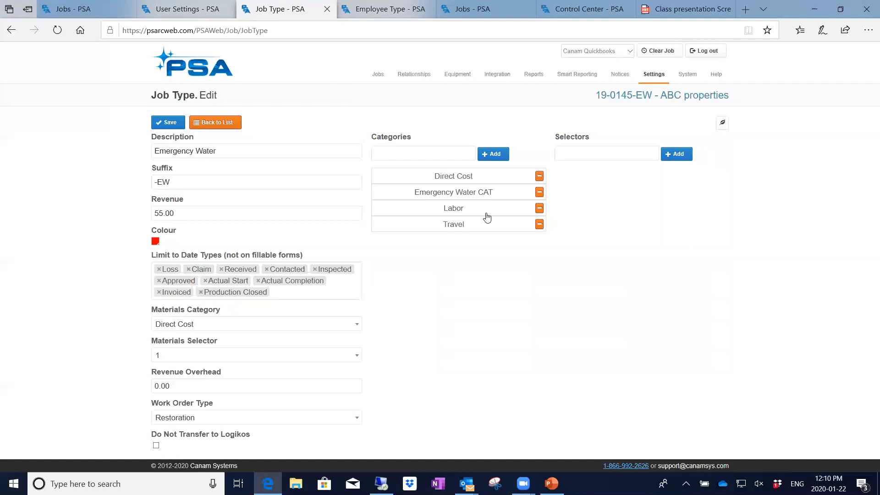
left_click(631, 100)
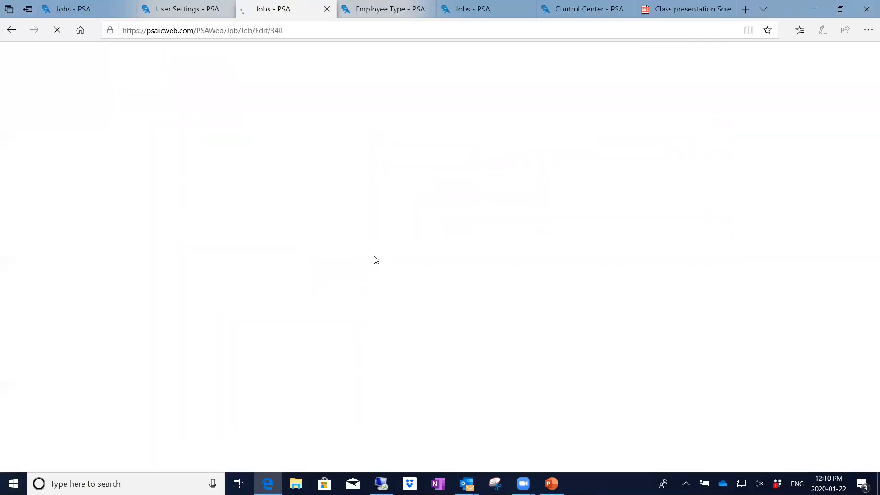
View job 19-0145-EW's dates, from Loss 10/22/2019 through Invoiced 11/4/2019.
left_click(188, 139)
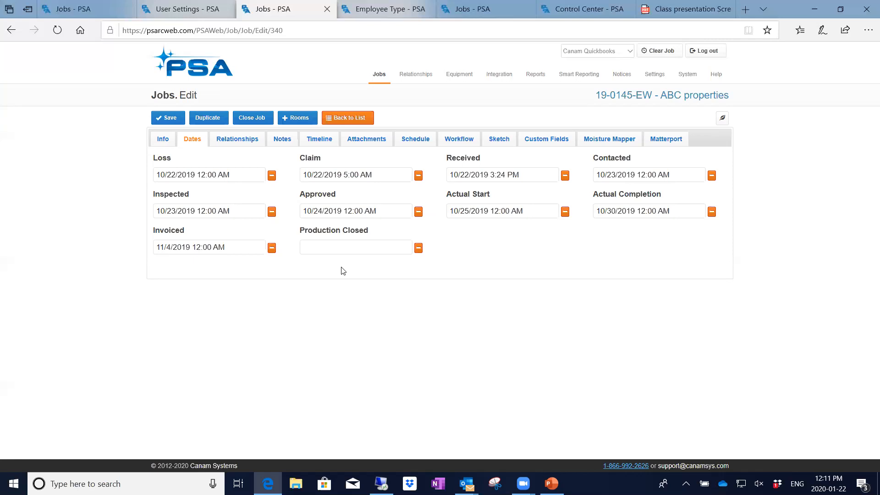
Check the Admin employee type's job-creation display group options, leaving it at Group 1.
left_click(372, 10)
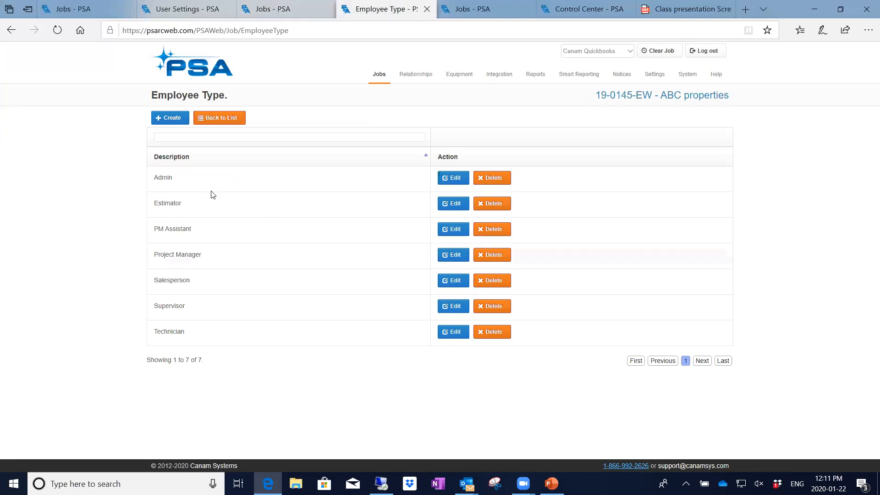
left_click(456, 180)
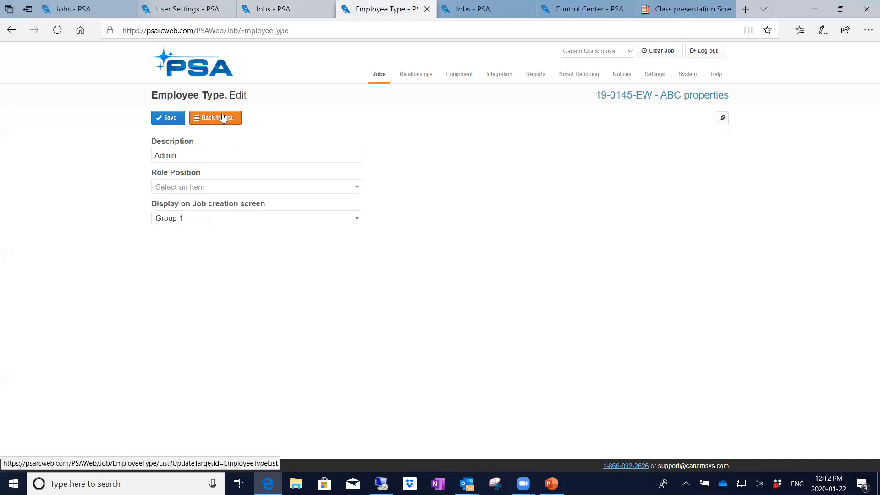
left_click(272, 219)
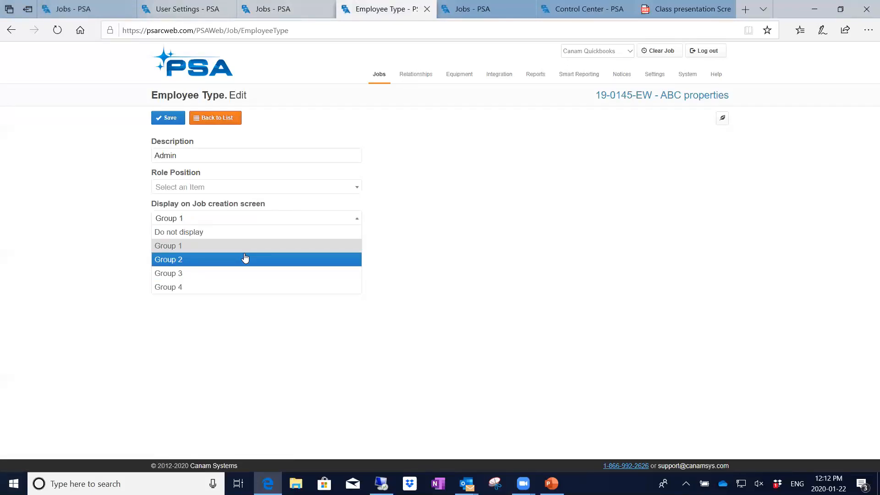
left_click(401, 170)
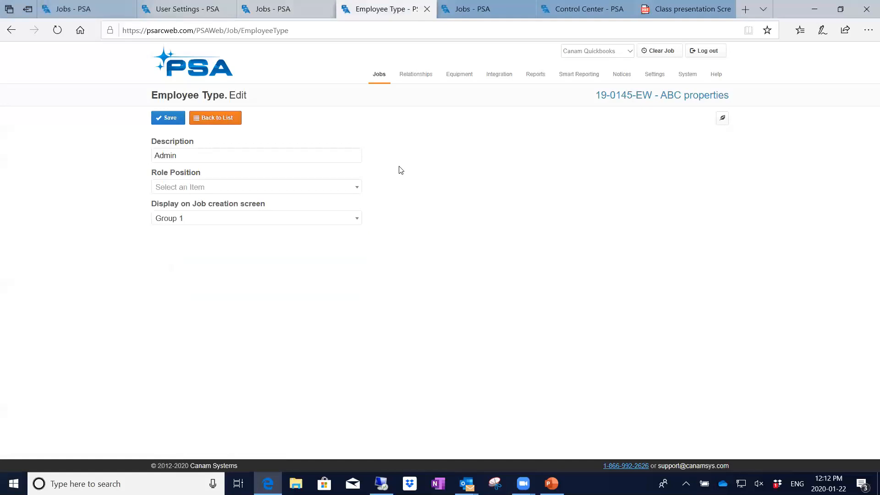
left_click(221, 120)
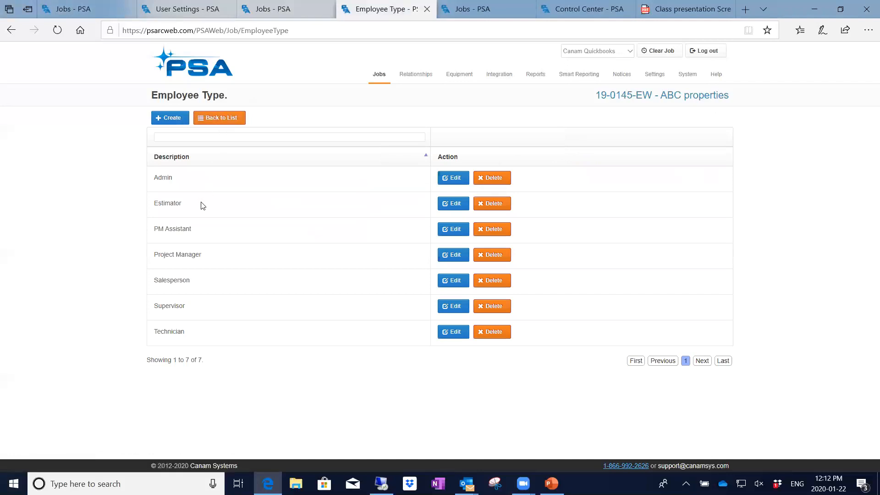
Review the Estimator employee type, then go to the new job creation page.
left_click(457, 204)
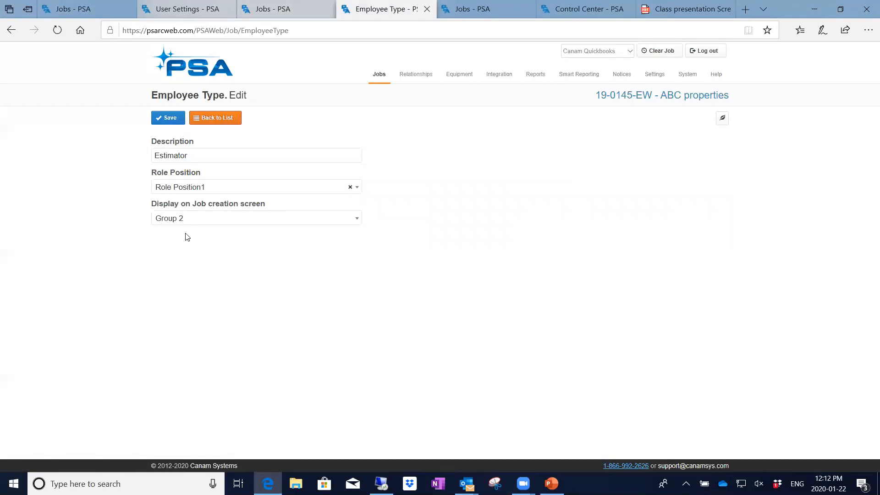
left_click(217, 119)
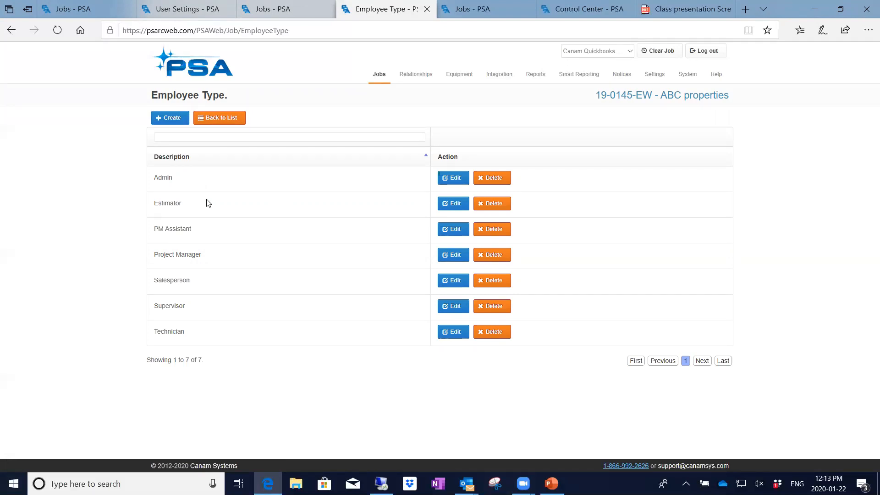
left_click(466, 11)
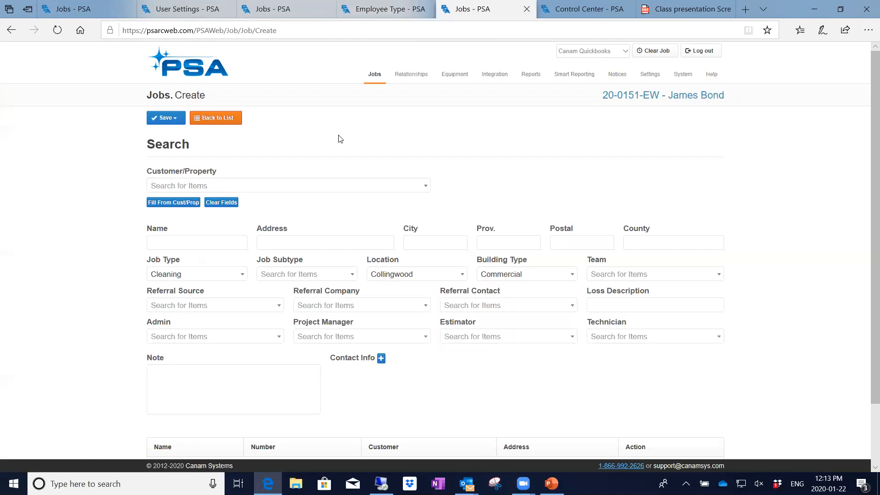
Search 'abc' in the Customer/Property field and select ABC Company for the new job.
left_click(190, 184)
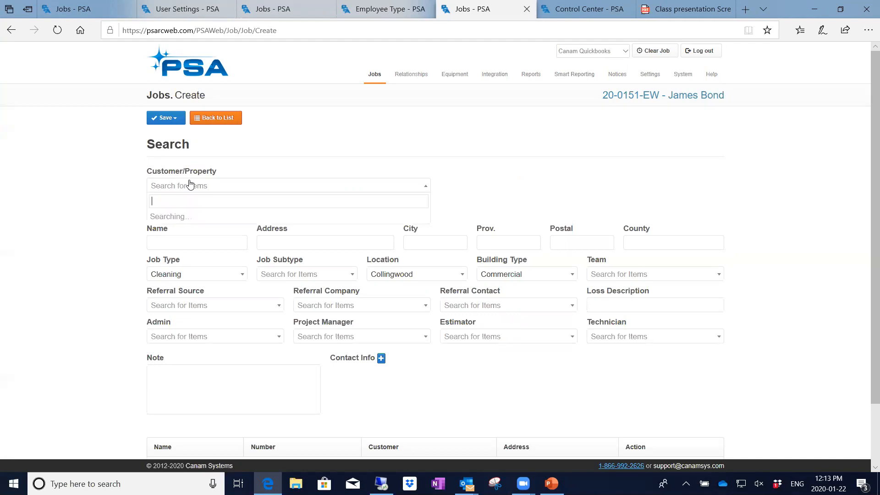
type("abc")
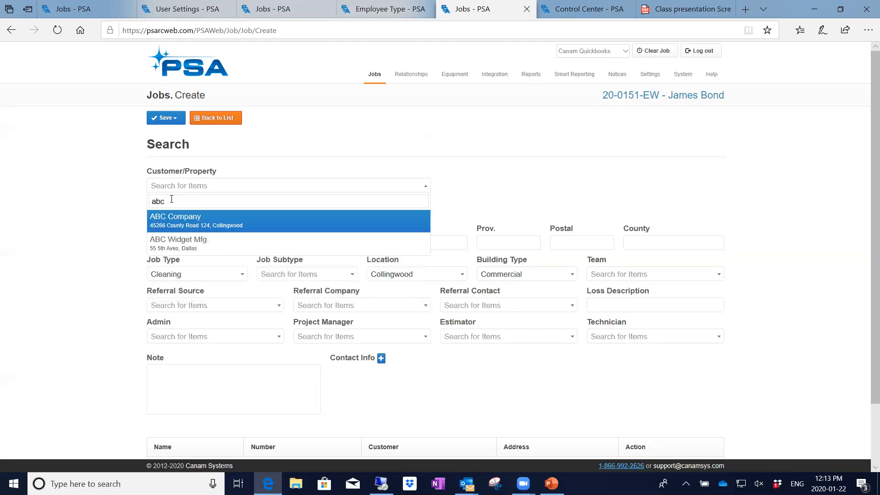
left_click(176, 220)
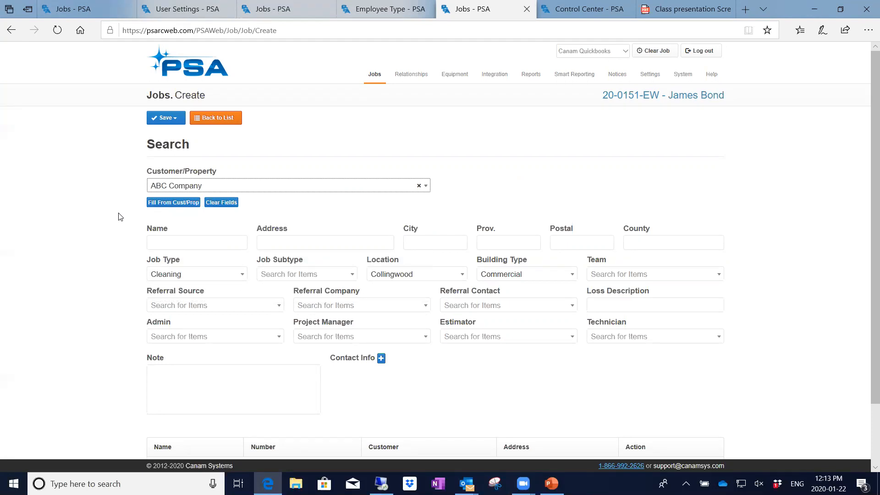
Fill the job's name, address, city, postal code and phone, fax and email from ABC Company.
left_click(169, 203)
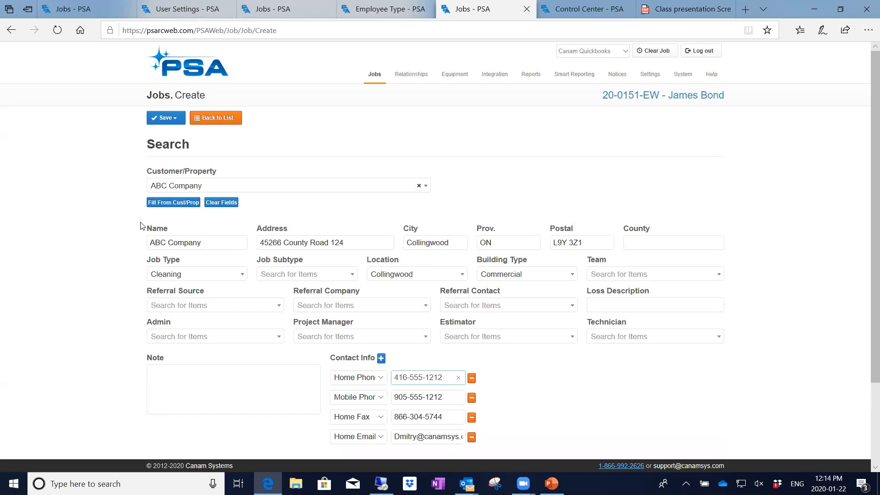
scroll(135, 350, "down", 2)
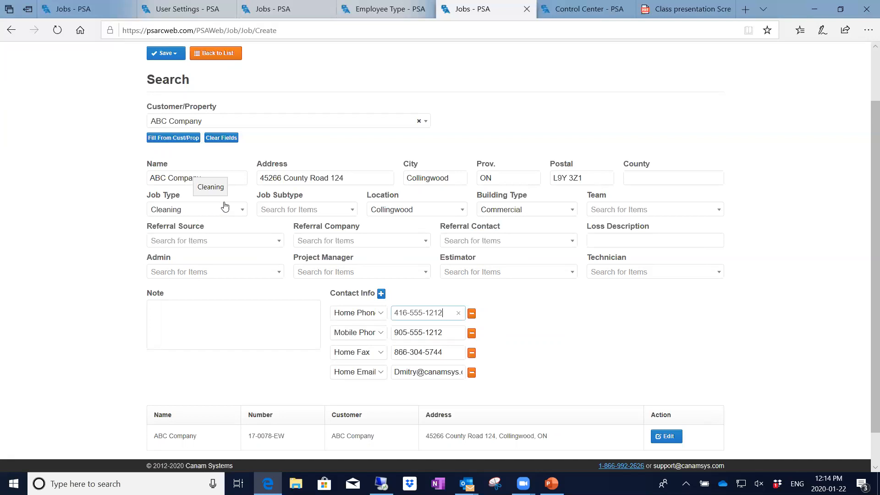
Set Job Type Emergency Water, Subtype Flood and Location Mississauga, keeping Building Type Commercial.
left_click(239, 209)
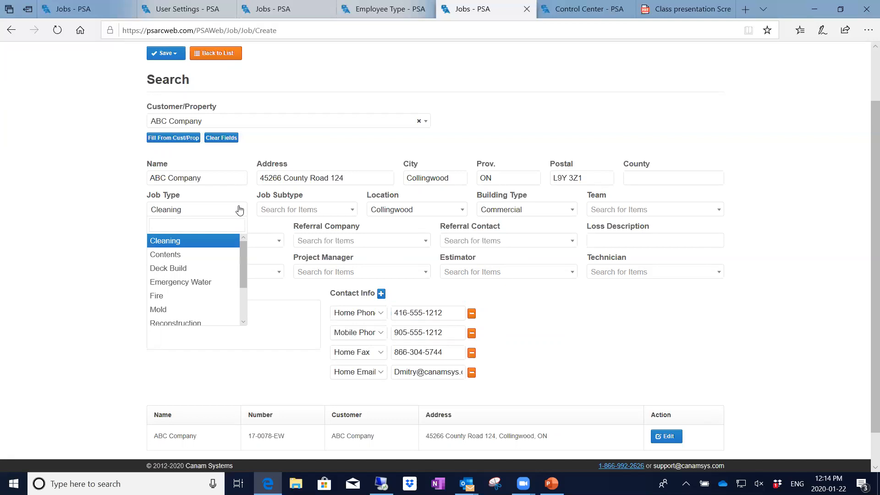
left_click(180, 283)
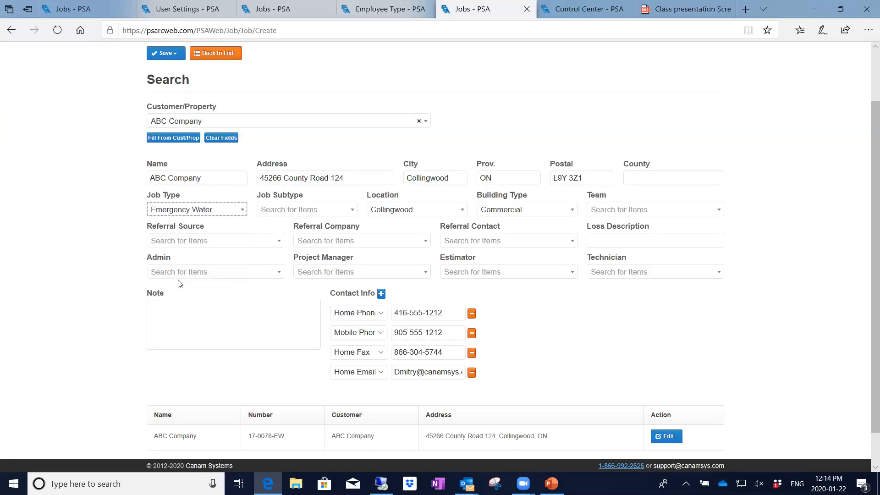
left_click(353, 210)
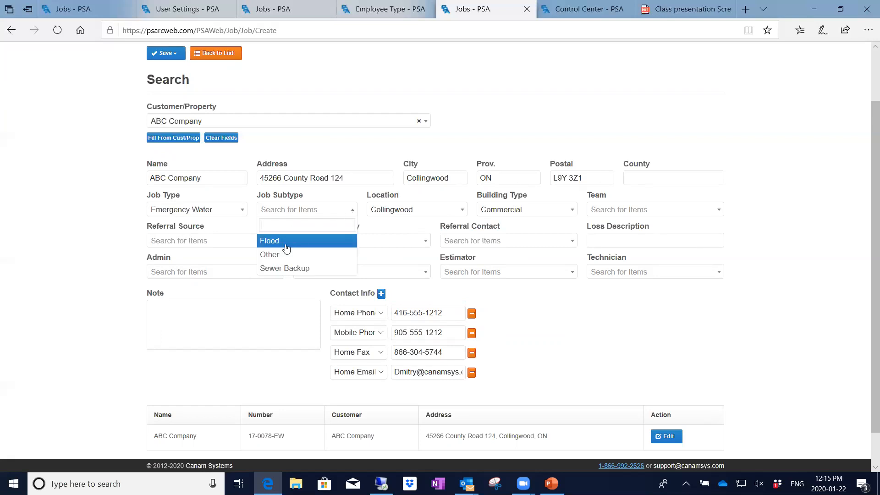
left_click(281, 244)
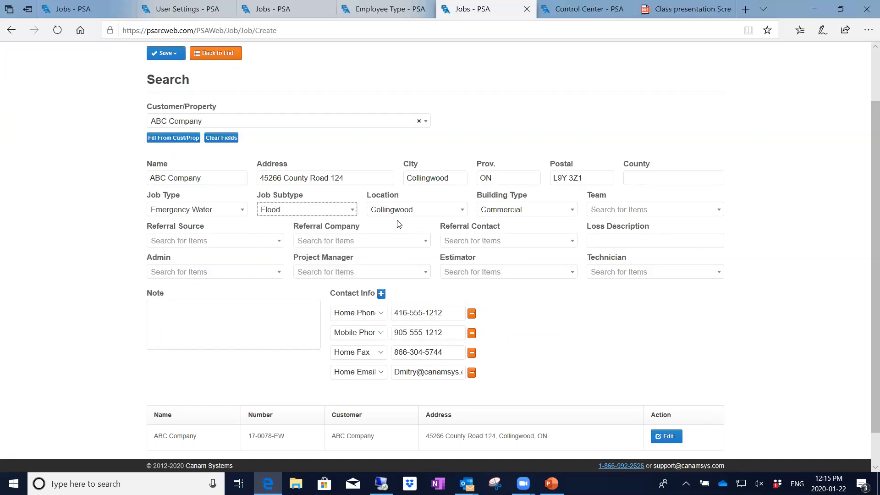
left_click(461, 212)
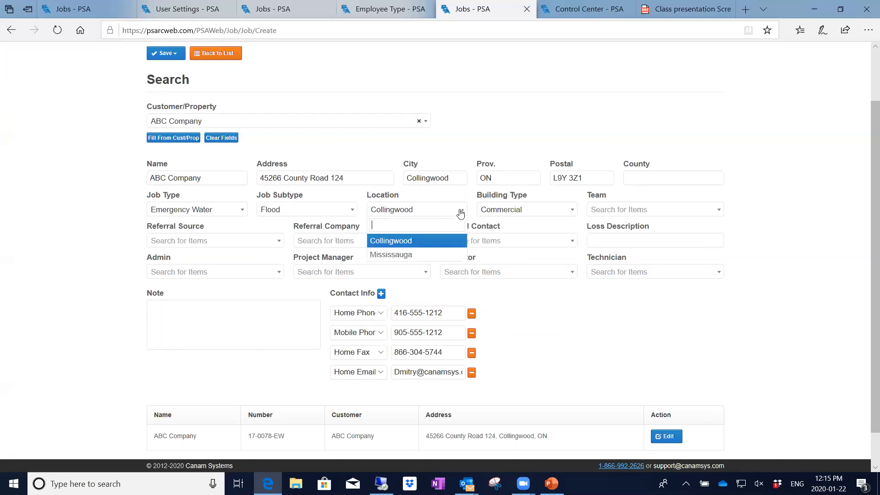
left_click(431, 255)
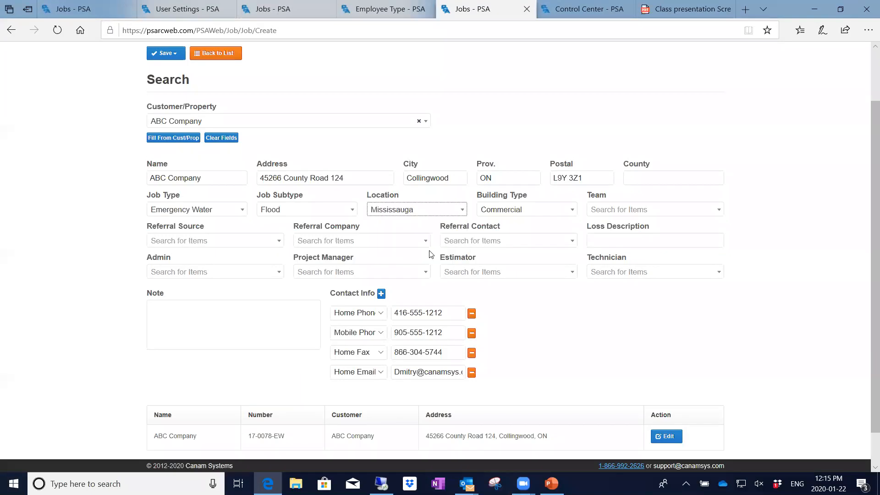
left_click(570, 212)
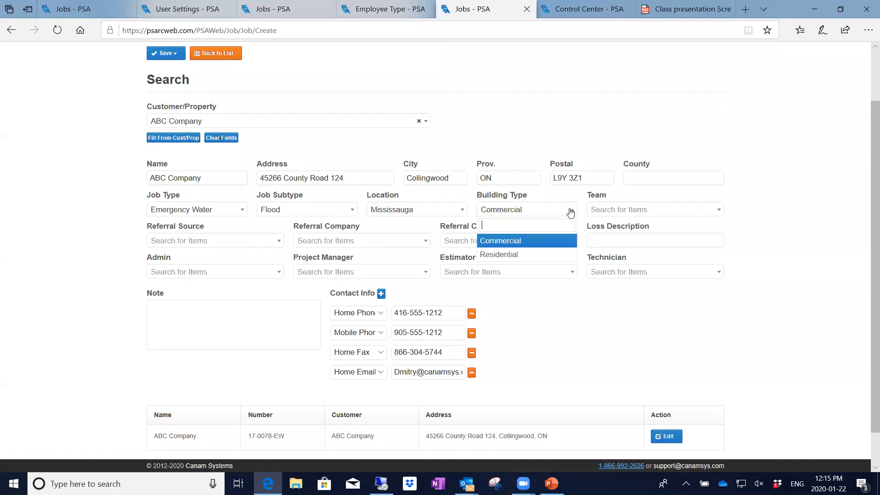
left_click(531, 242)
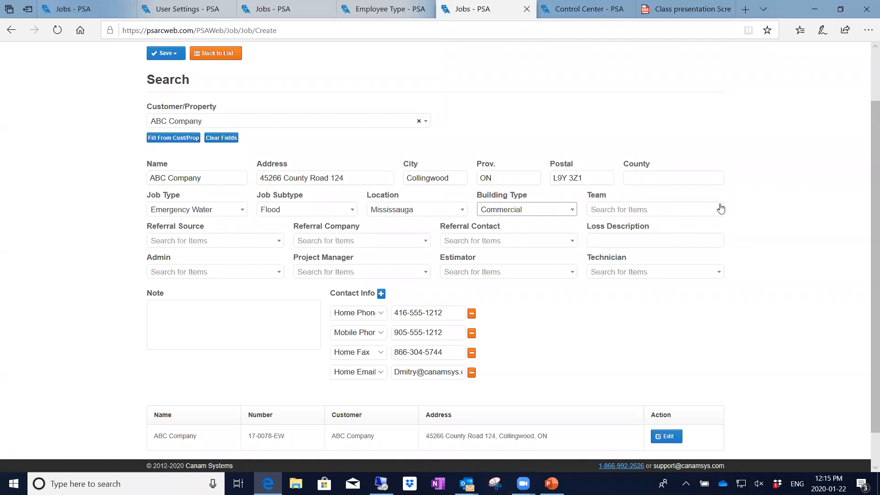
Assign the Water team and set the Referral Source to Insurance.
left_click(720, 209)
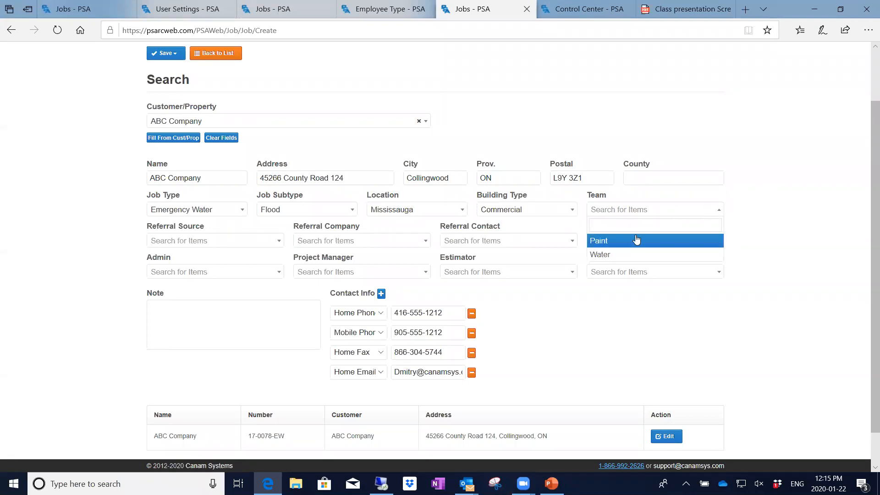
left_click(602, 255)
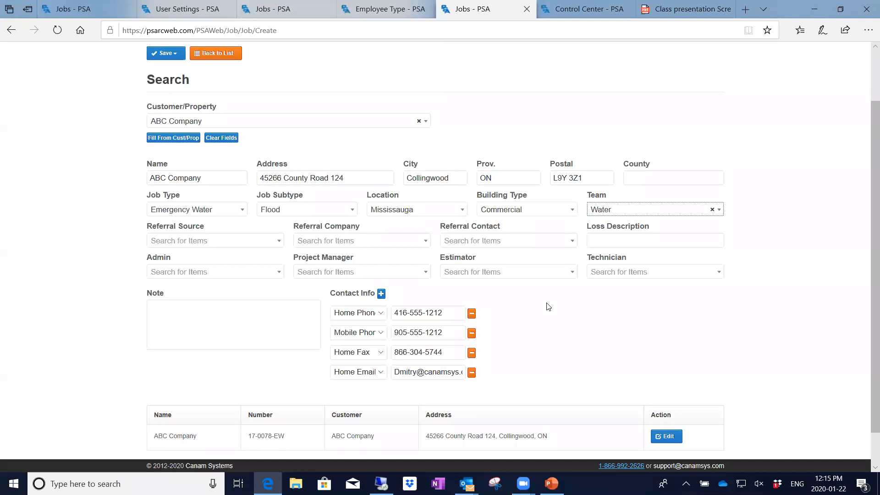
left_click(266, 241)
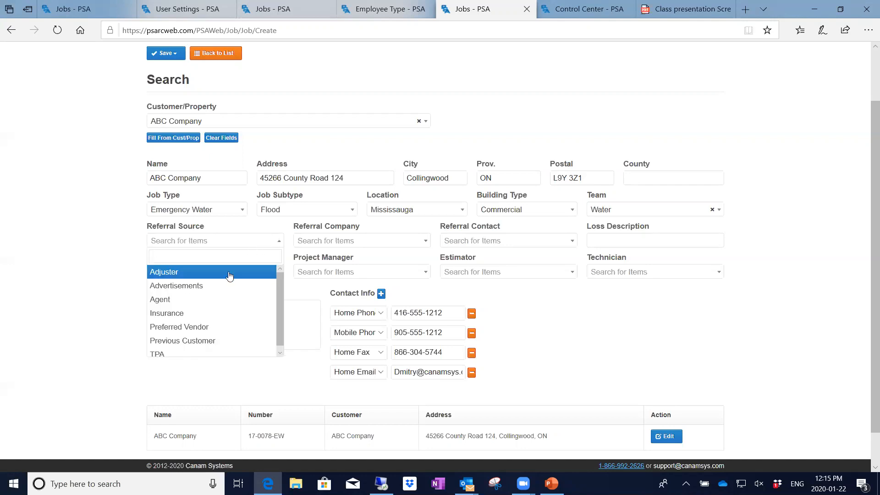
left_click(177, 315)
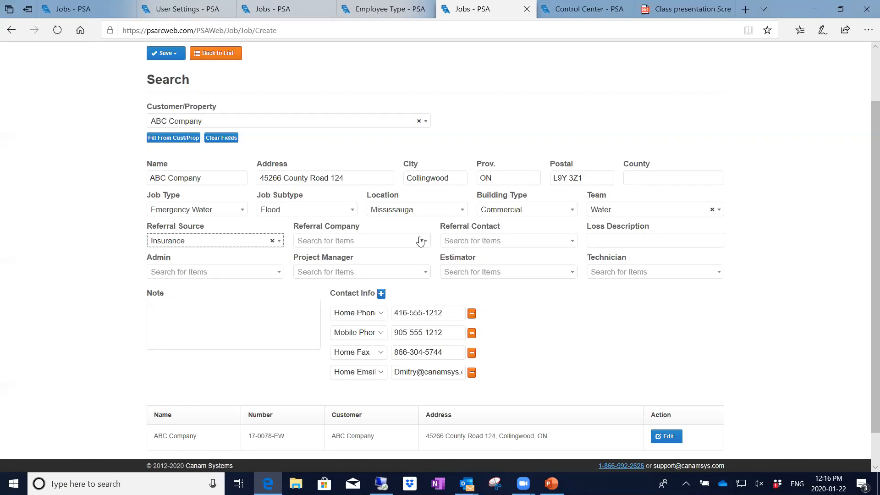
Search 'inta' and set the Referral Company to Intact Insurance.
left_click(420, 240)
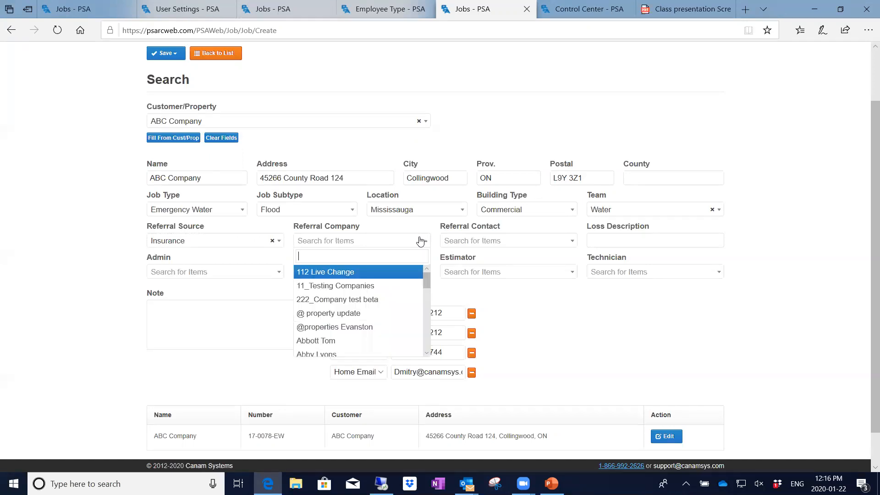
type("inta")
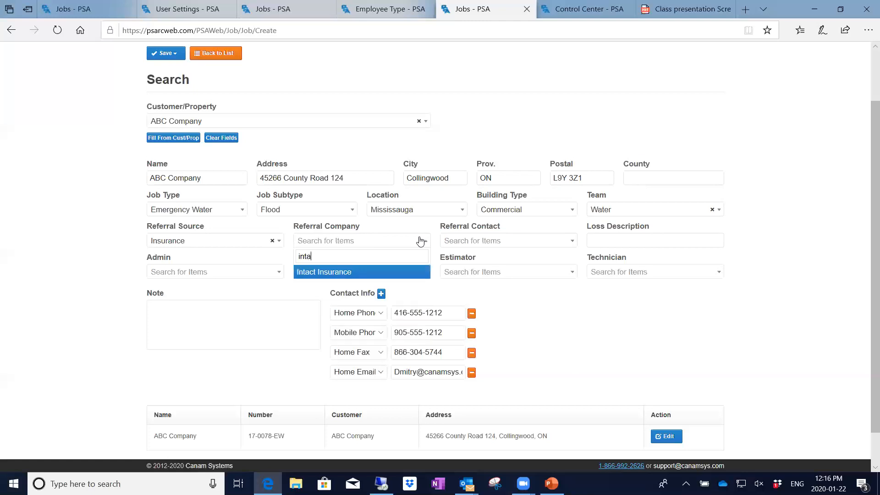
left_click(351, 272)
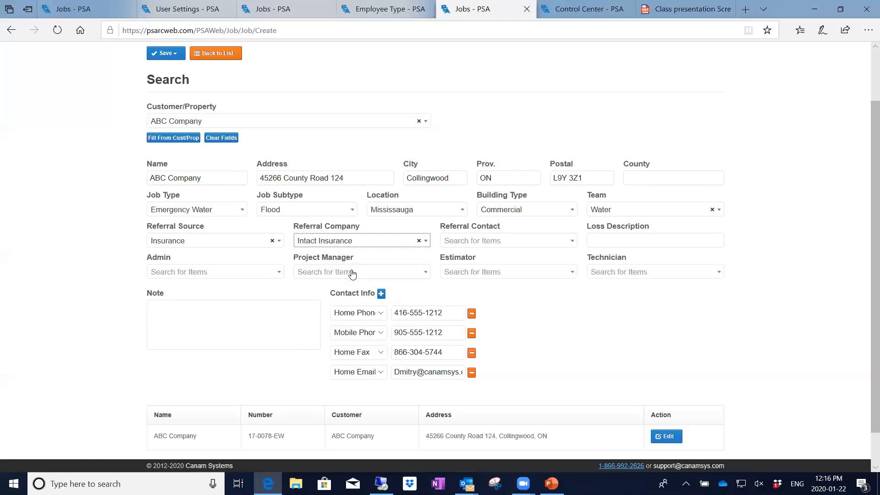
Clear the referral company, then search for and select the Intact Insurance contact as Referral Contact.
left_click(568, 242)
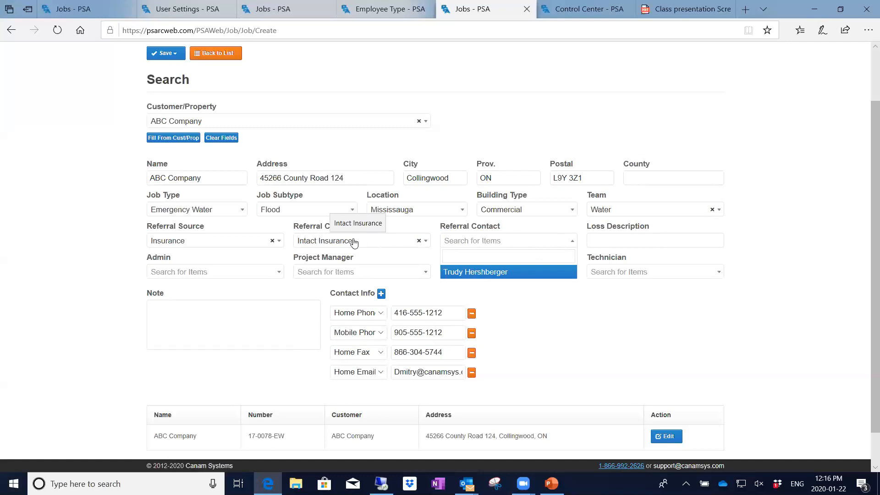
left_click(419, 241)
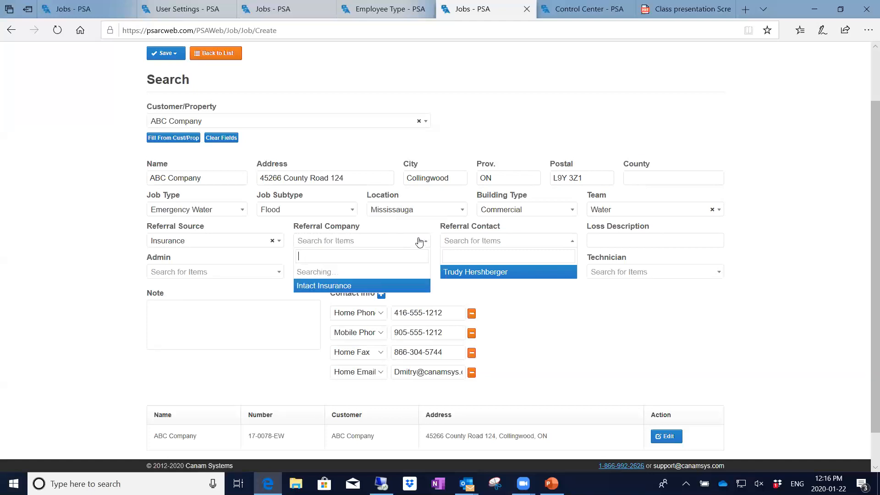
left_click(543, 304)
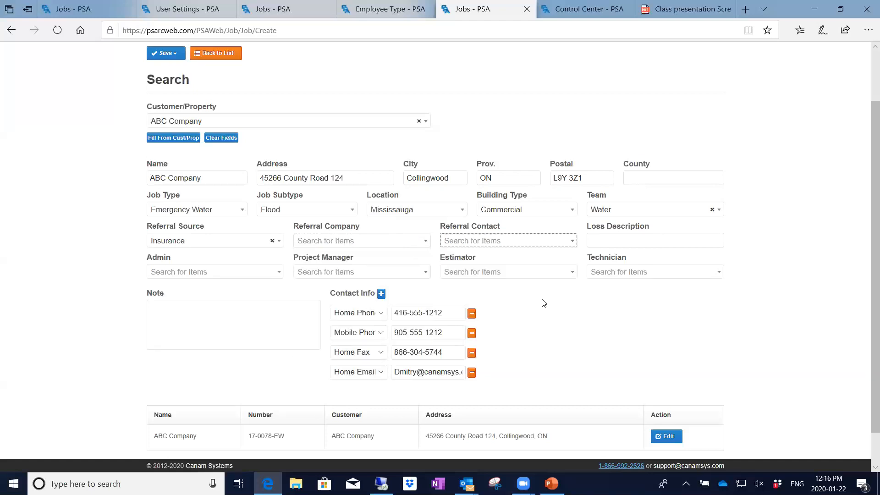
left_click(570, 241)
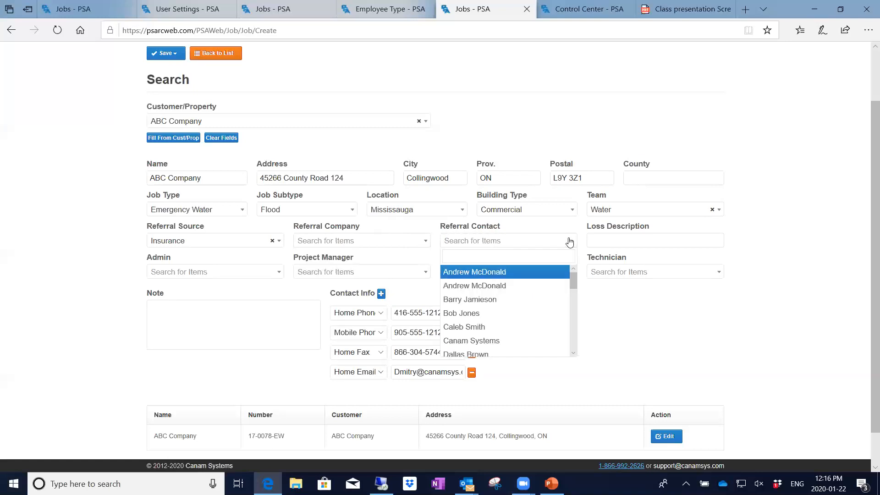
type("trudy")
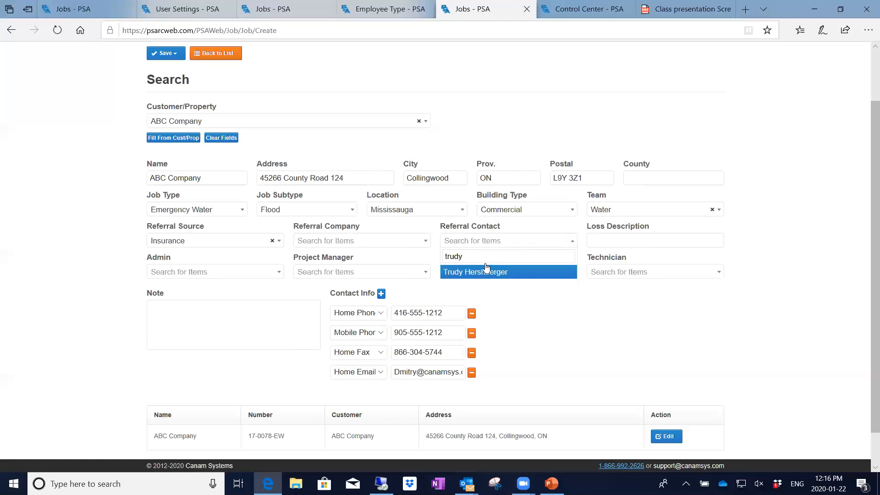
left_click(484, 271)
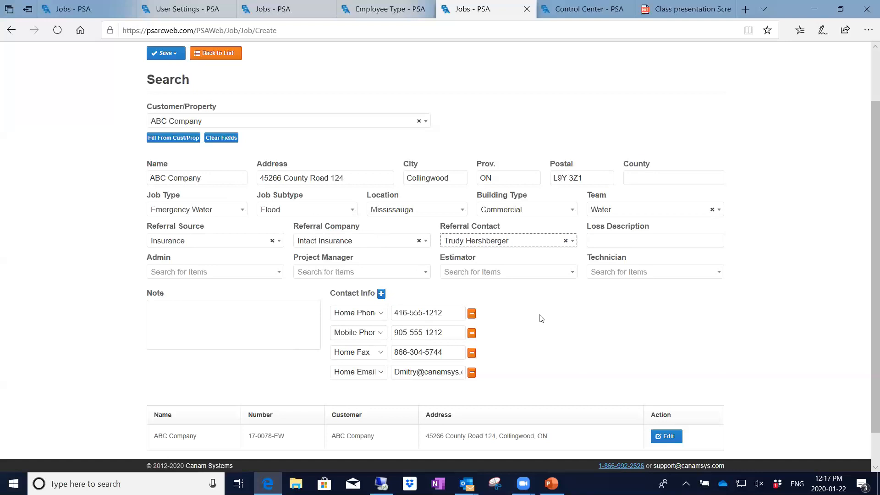
Enter Loss Description 'Leak in roof of building' and Note 'Leaking after rain storm'.
left_click(596, 240)
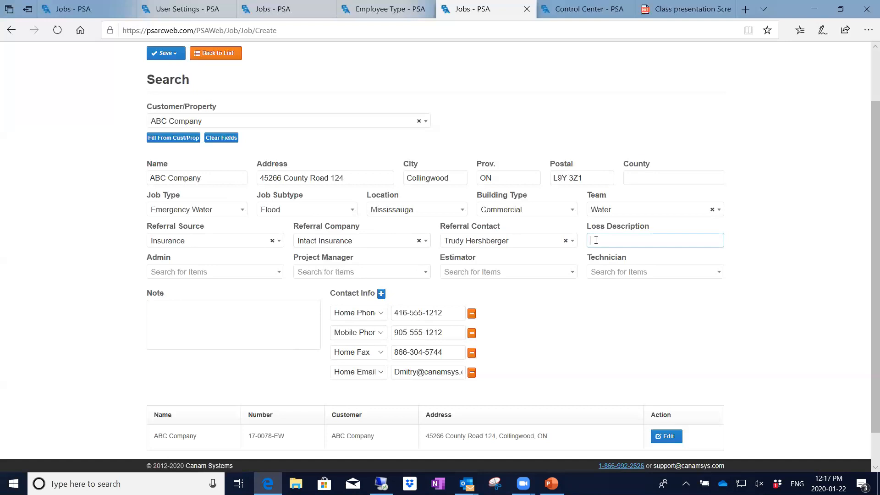
type("Leak in roof of building")
left_click(168, 307)
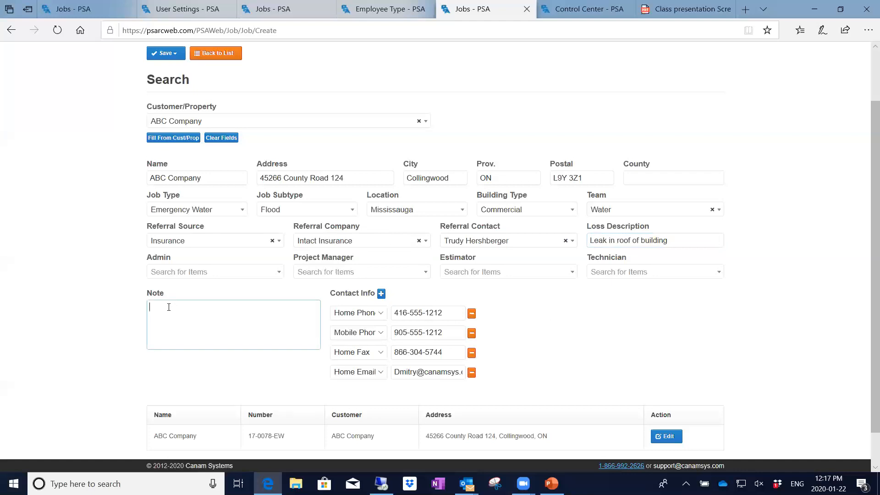
type("Leaking after rain storm")
left_click(273, 270)
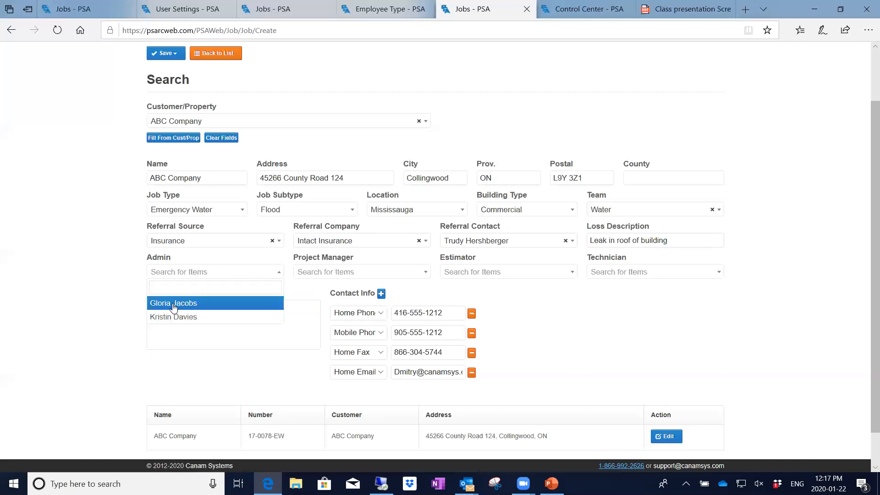
Pick an employee for each of Admin, Project Manager, Estimator and Technician.
left_click(174, 306)
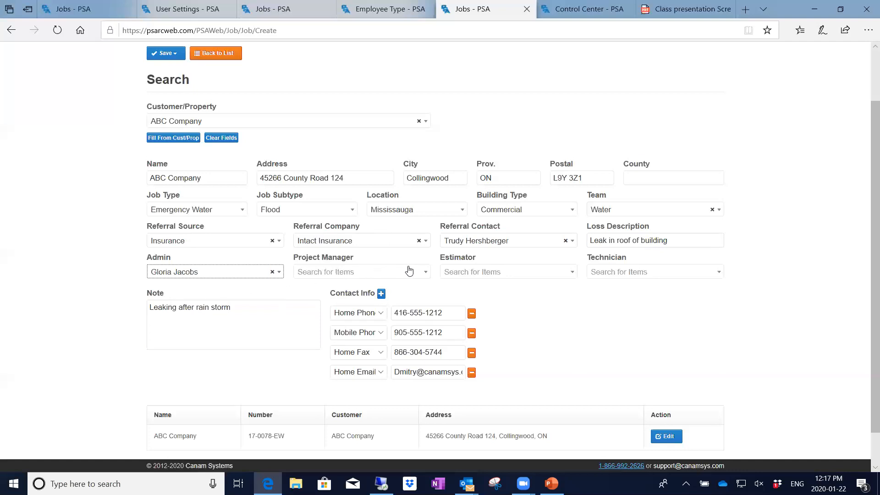
left_click(426, 272)
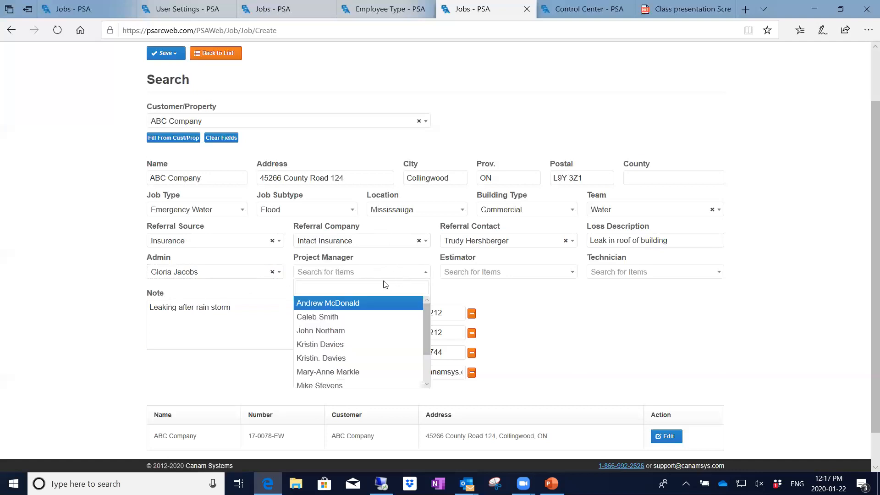
left_click(312, 318)
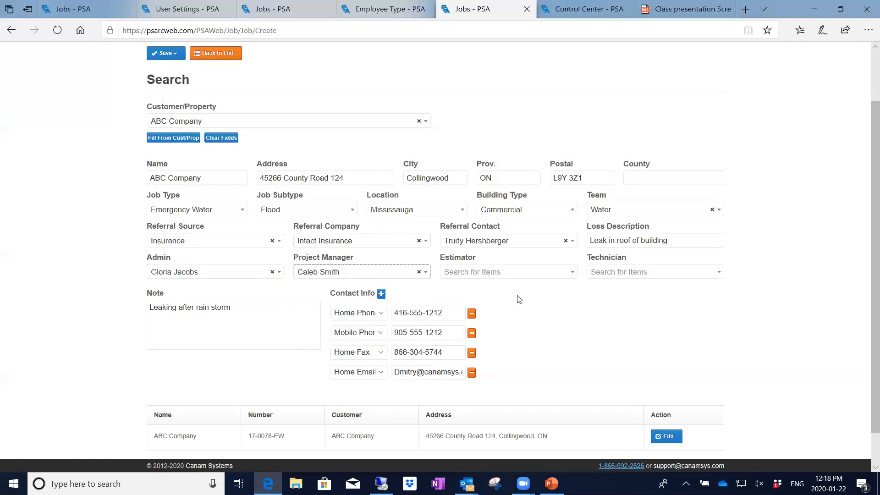
left_click(570, 272)
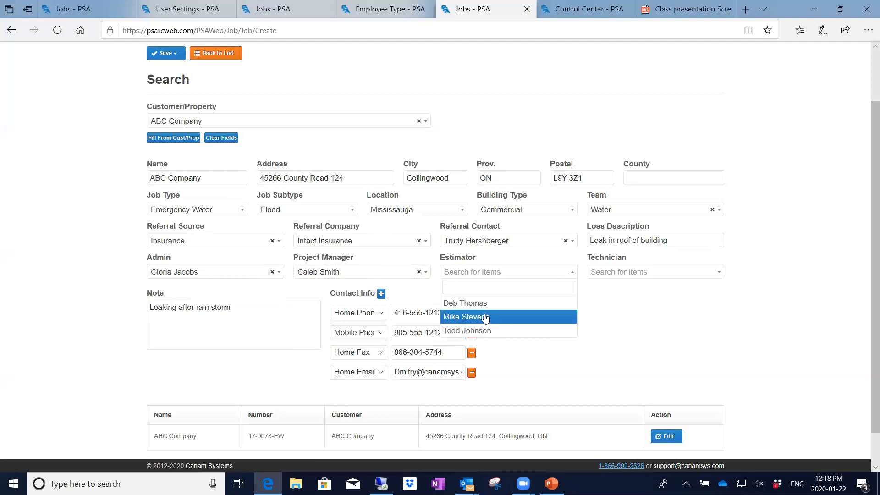
left_click(485, 316)
left_click(719, 272)
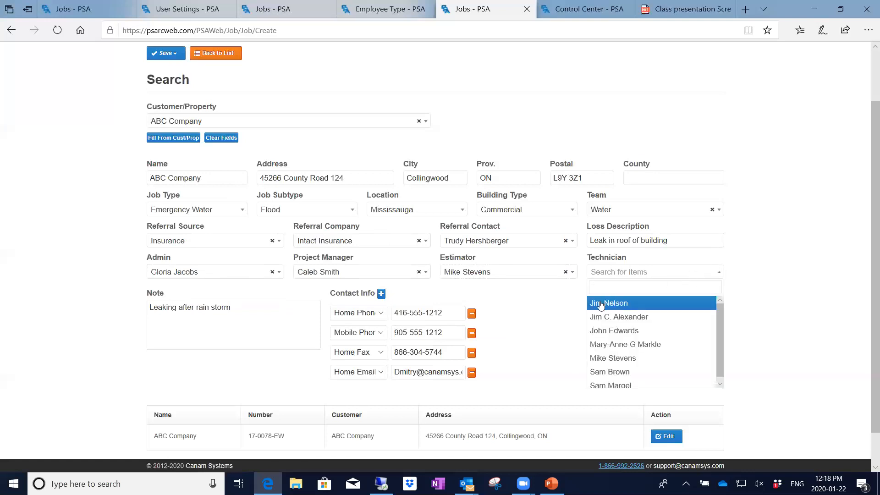
left_click(598, 303)
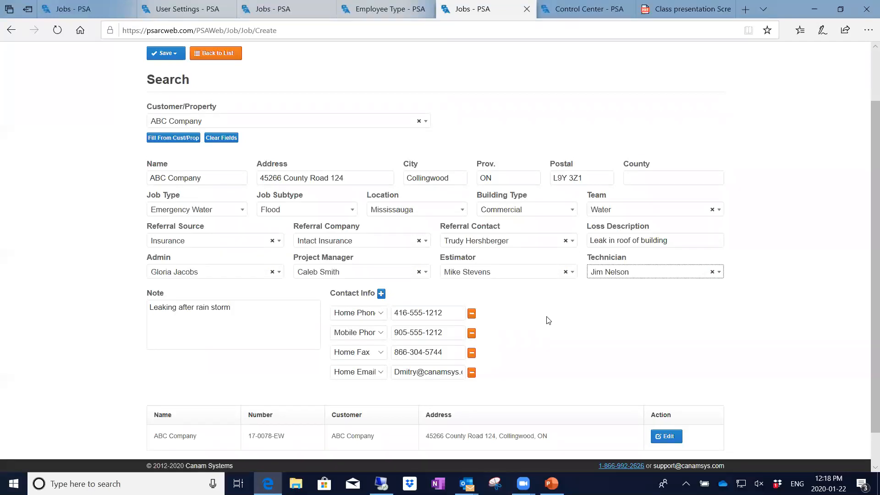
left_click(168, 55)
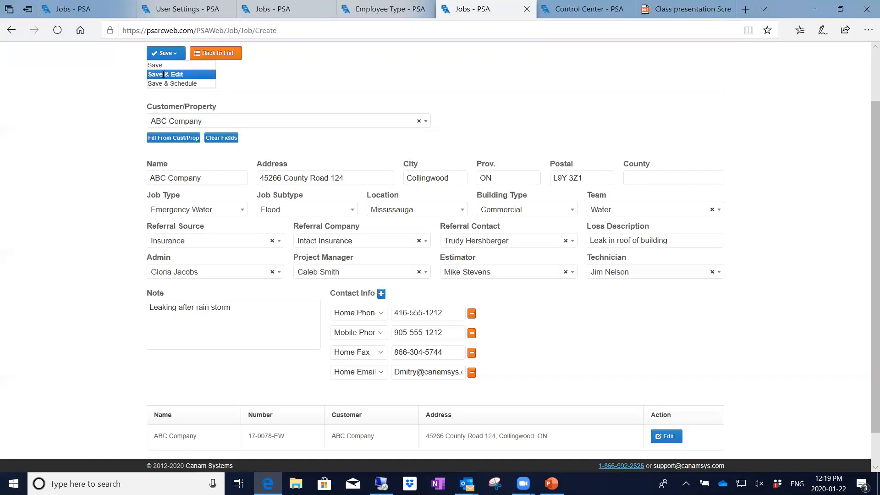
Save the new job with Save & Edit so its edit page stays open.
left_click(164, 74)
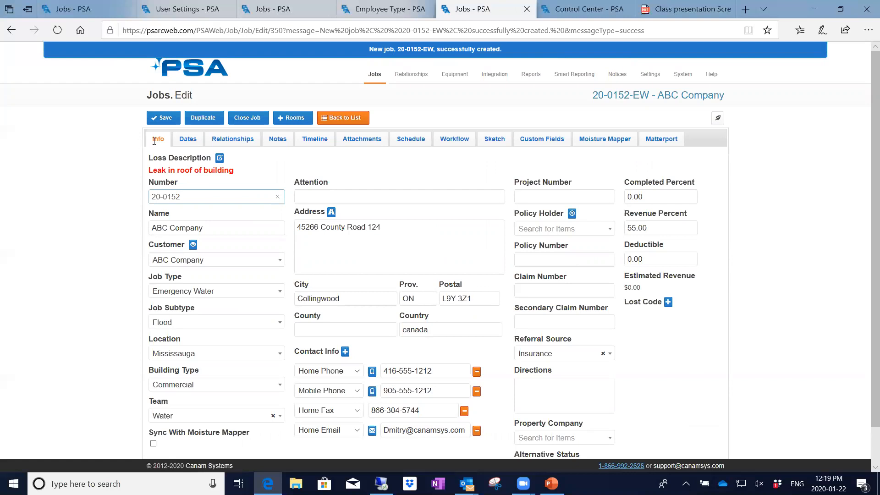
Review job 20-0152-EW's Dates, then its Relationships listing Intact Insurance and four employees.
left_click(186, 140)
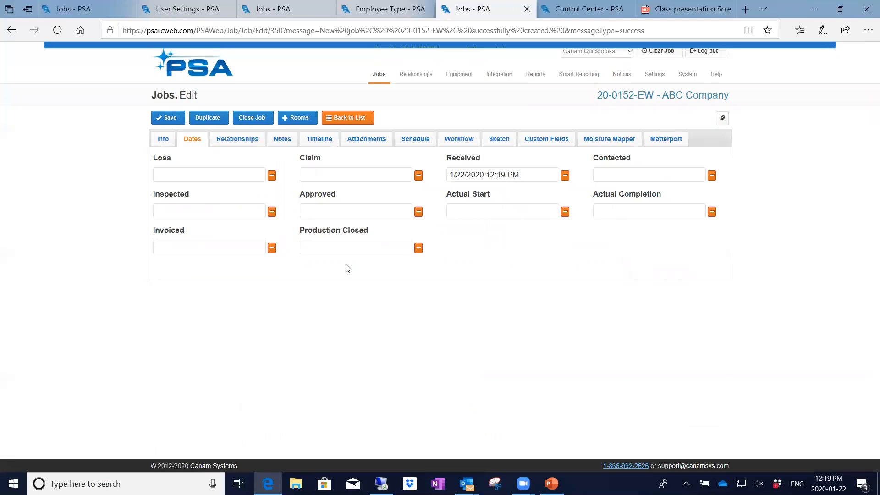
left_click(235, 140)
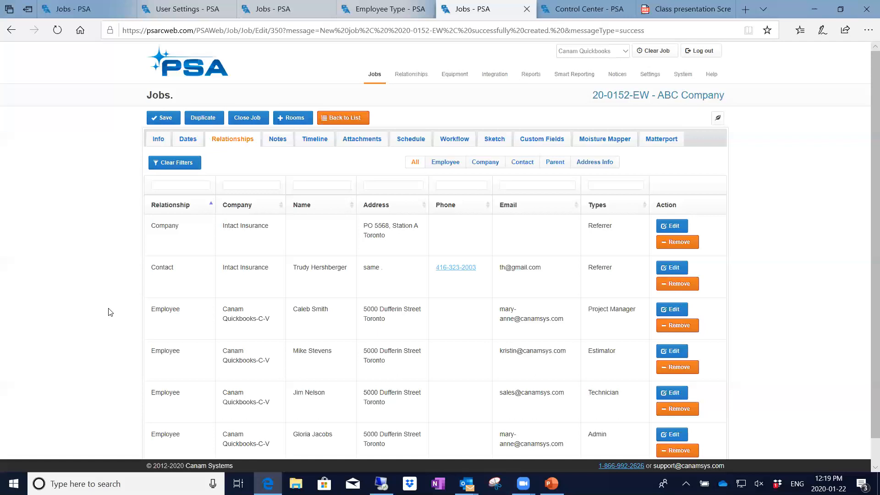
Filter relationships by Employee, Company and Contact, then view the job's two private notes.
left_click(449, 164)
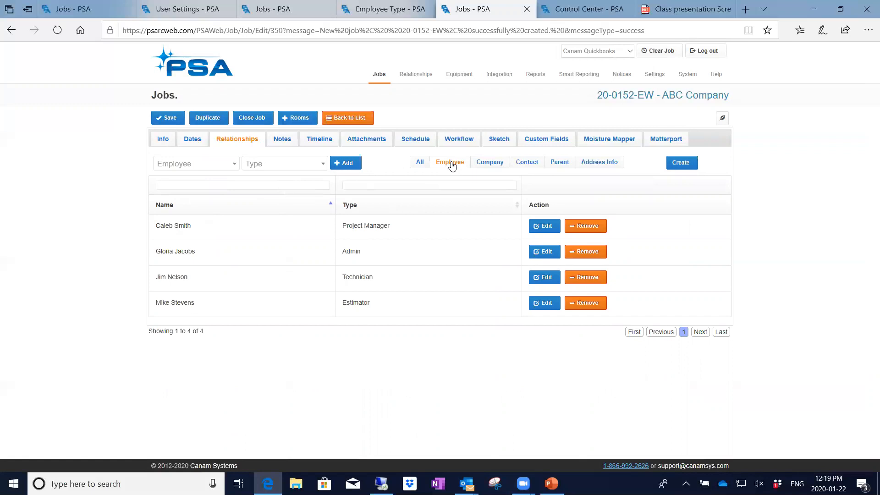
left_click(492, 164)
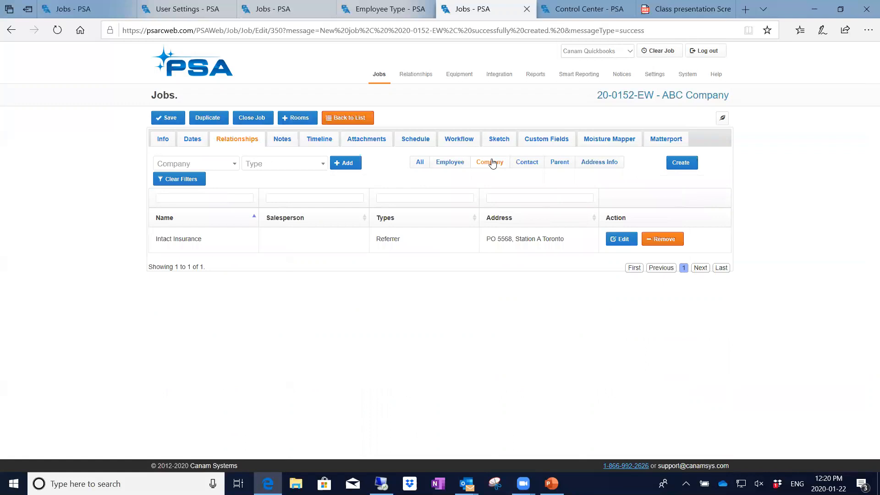
left_click(525, 165)
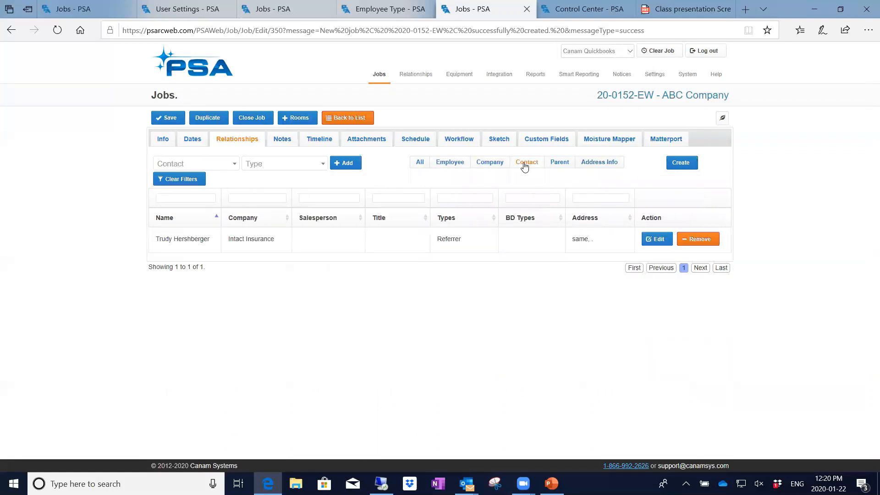
left_click(281, 136)
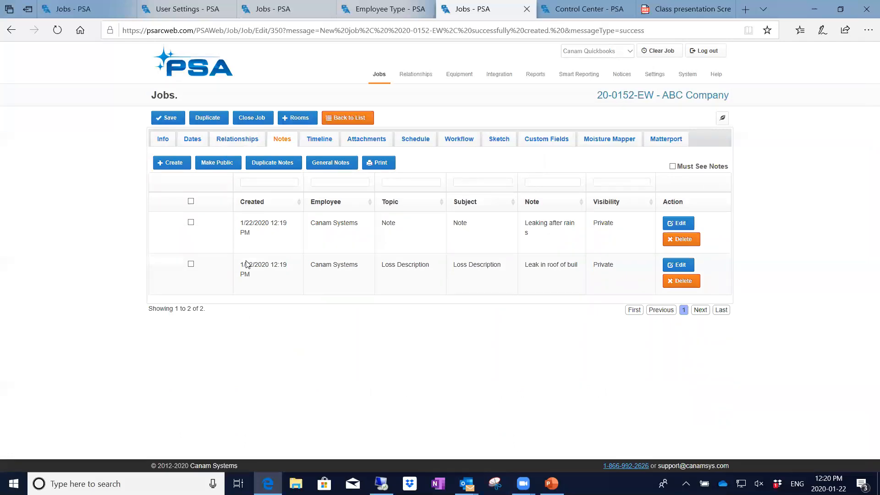
Set the Contacted date to 1/22/2020 9:00 AM and save the job.
left_click(192, 141)
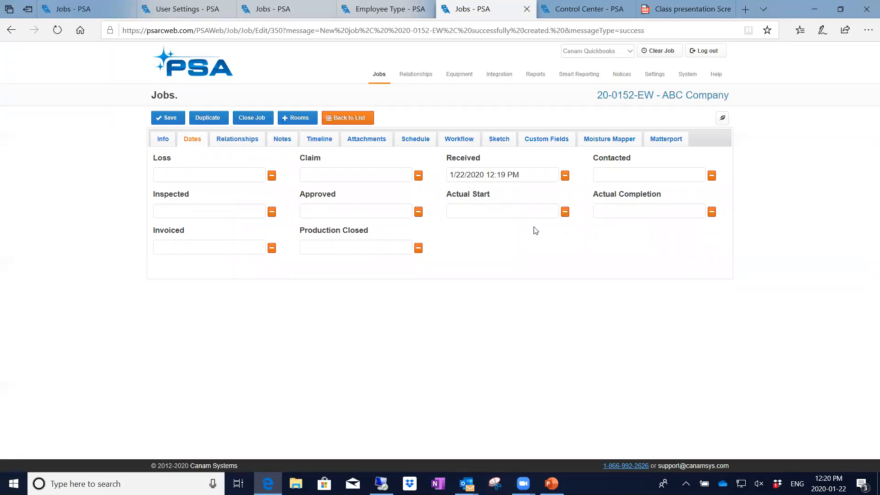
left_click(618, 177)
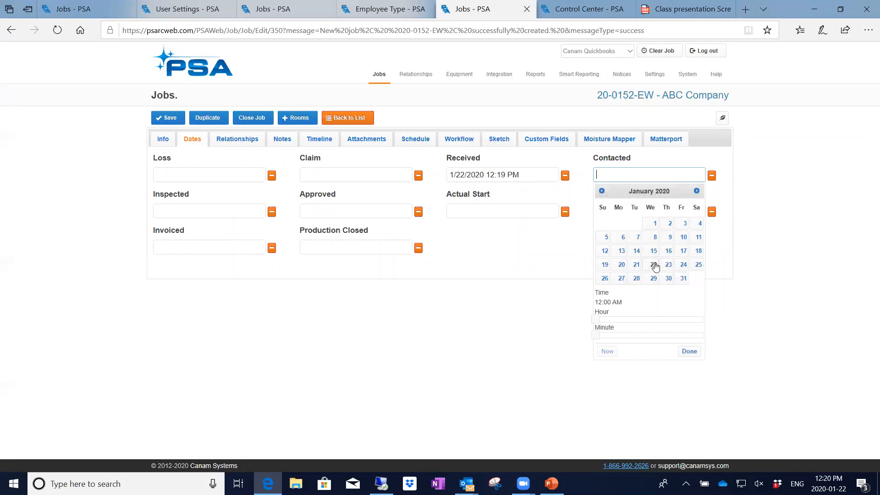
left_click_drag(595, 320, 638, 319)
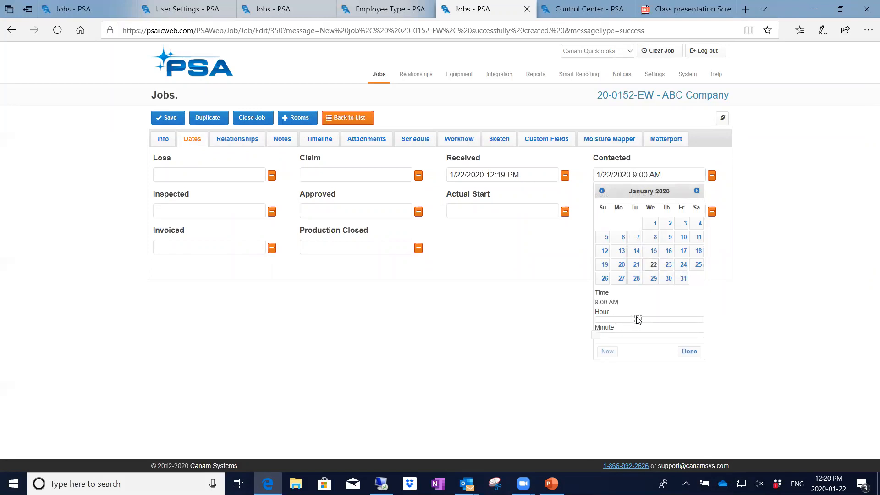
left_click(690, 351)
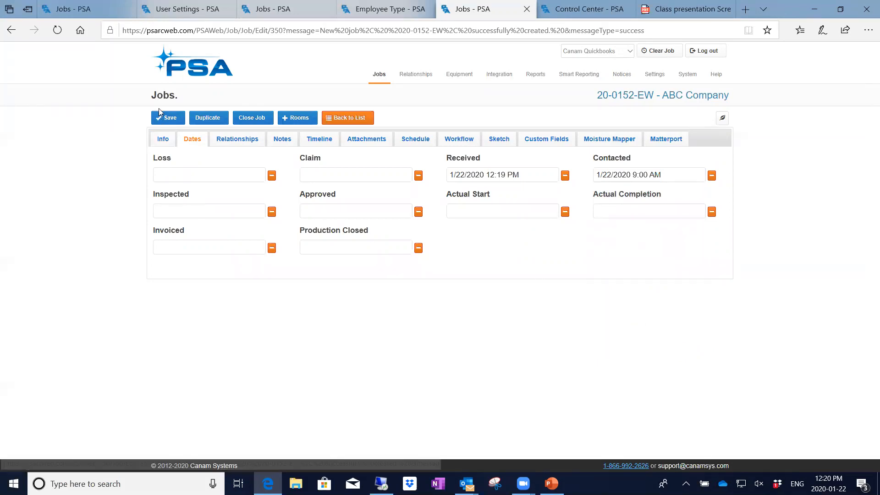
left_click(168, 119)
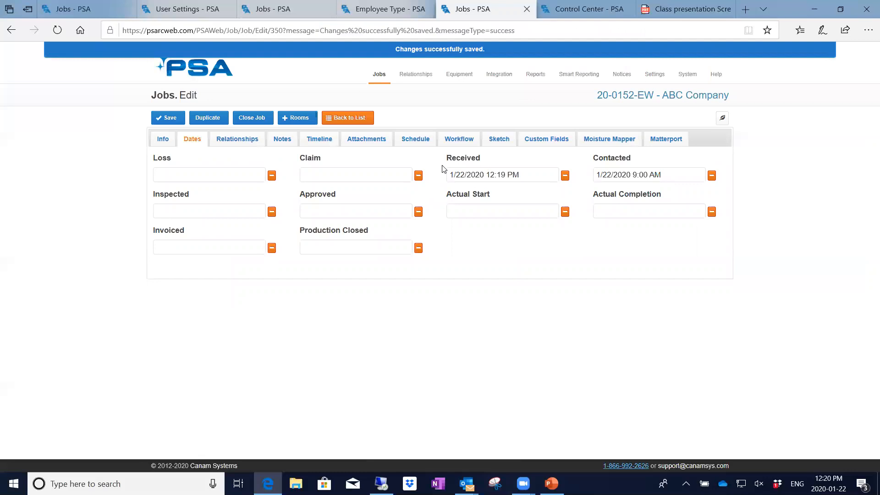
mouse_move(570, 12)
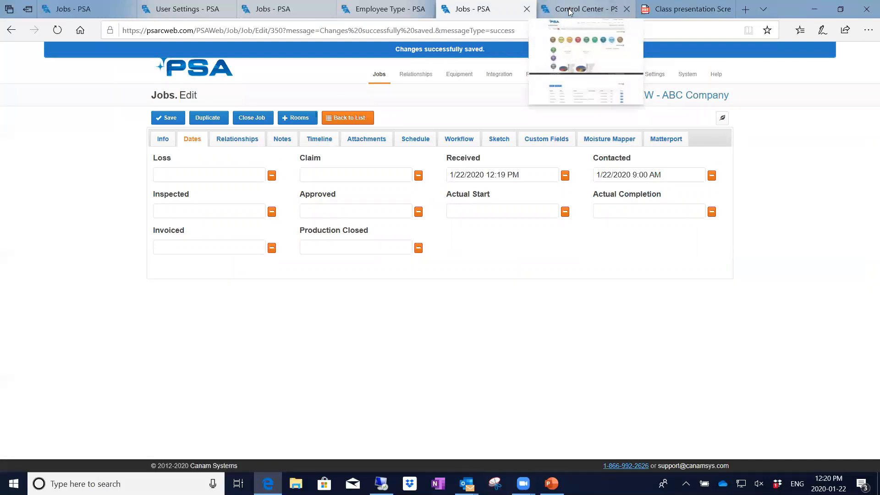
Go from the Control Center back to the first Jobs - PSA tab's jobs list.
left_click(570, 10)
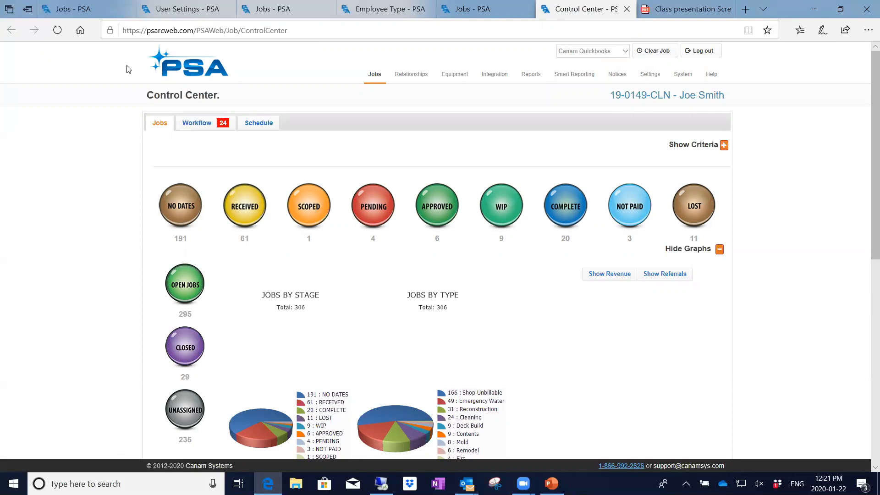
left_click(87, 9)
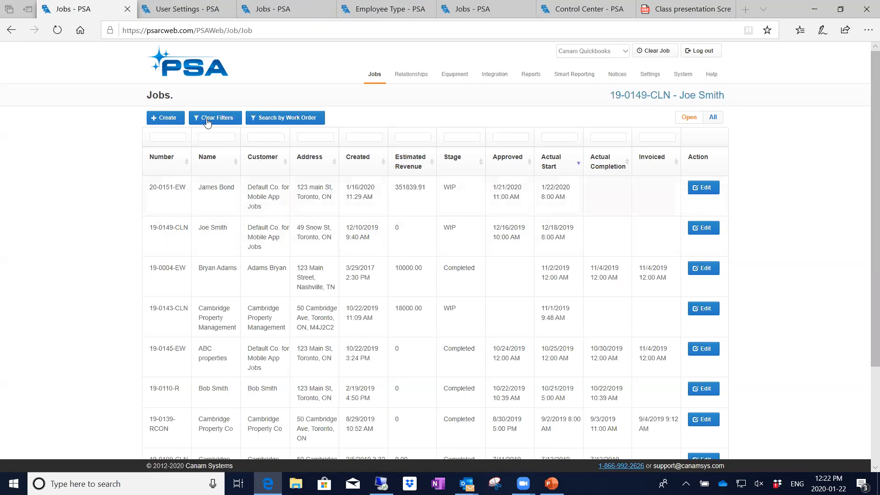
Reload the jobs list, open job 20-0152-EW and show only its Address Info relationships.
left_click(80, 31)
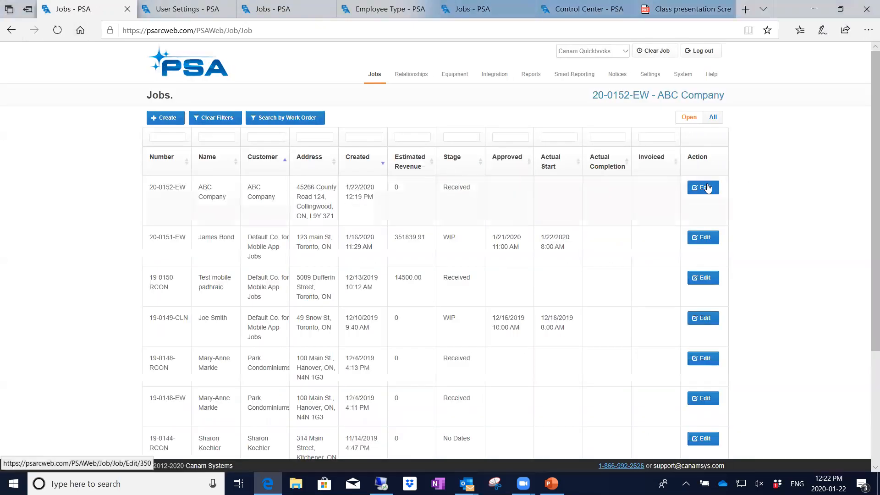
left_click(707, 187)
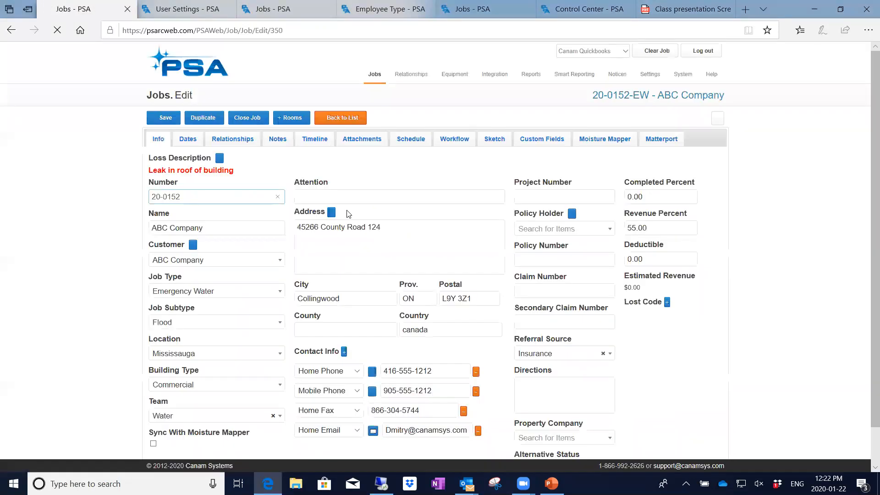
left_click(241, 136)
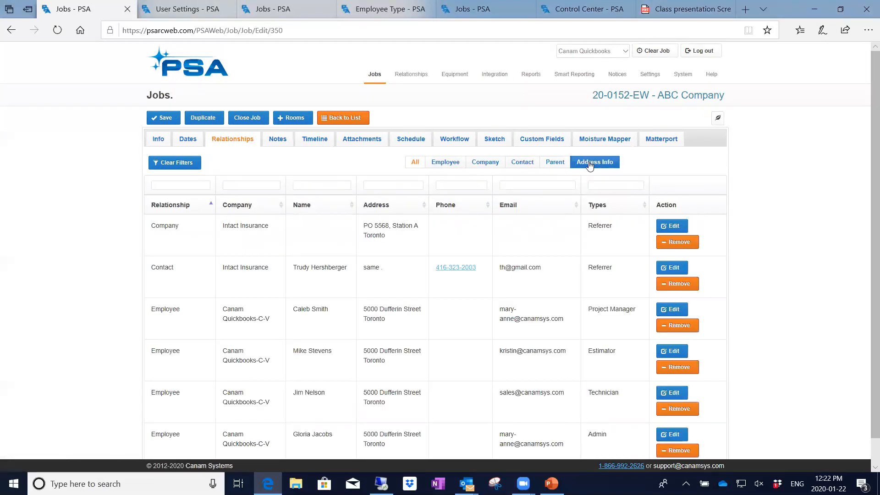
left_click(590, 164)
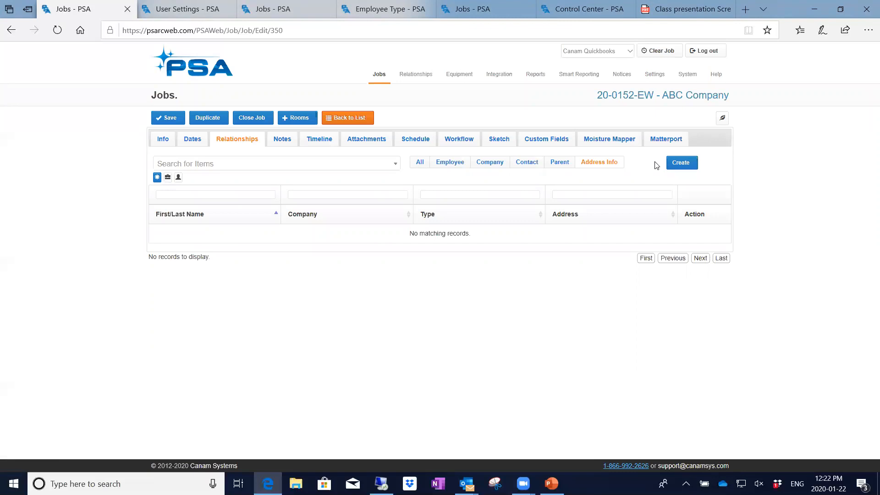
Add a Billing address for 'ABC Company' with the attention person and contact's first and last name.
left_click(681, 166)
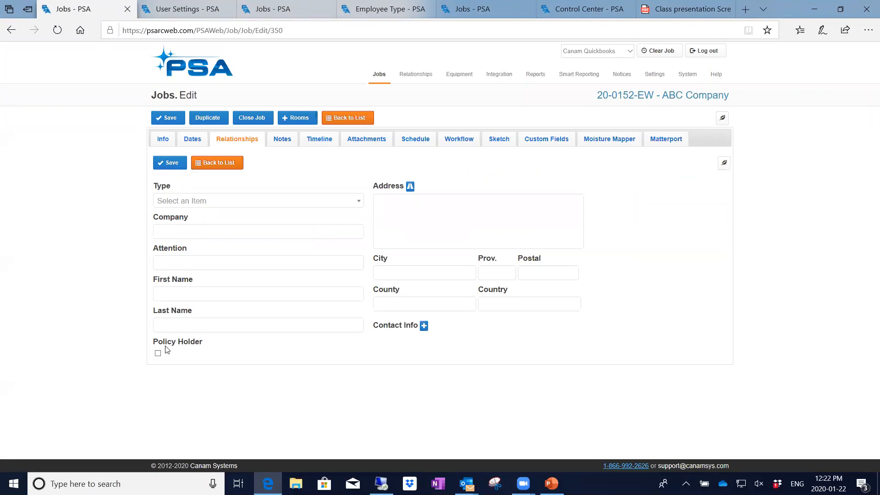
left_click(264, 200)
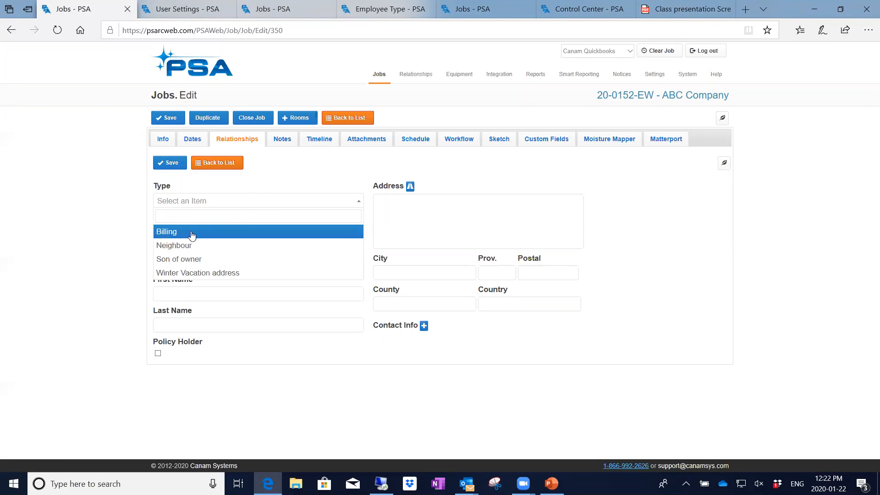
left_click(163, 231)
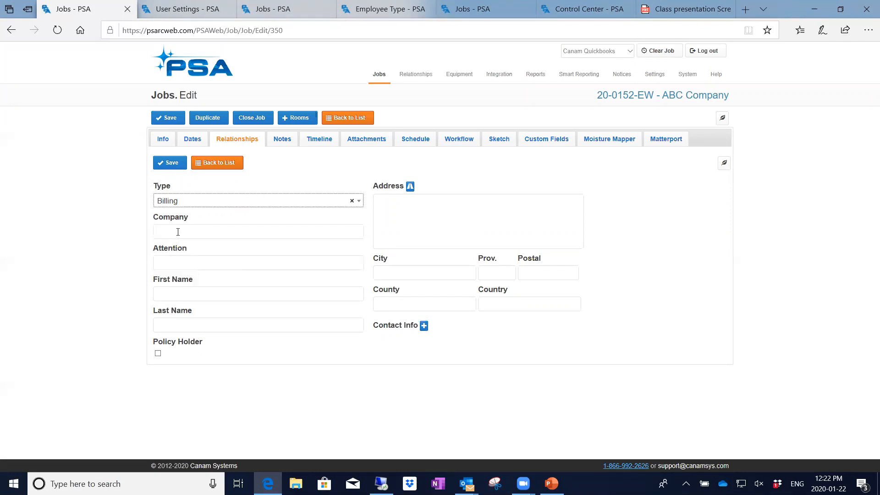
left_click(158, 234)
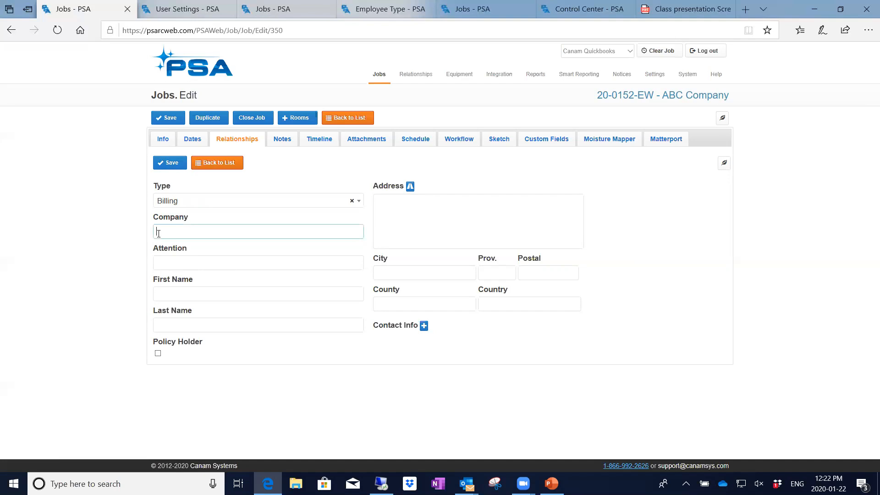
type("ABC Company")
left_click(172, 264)
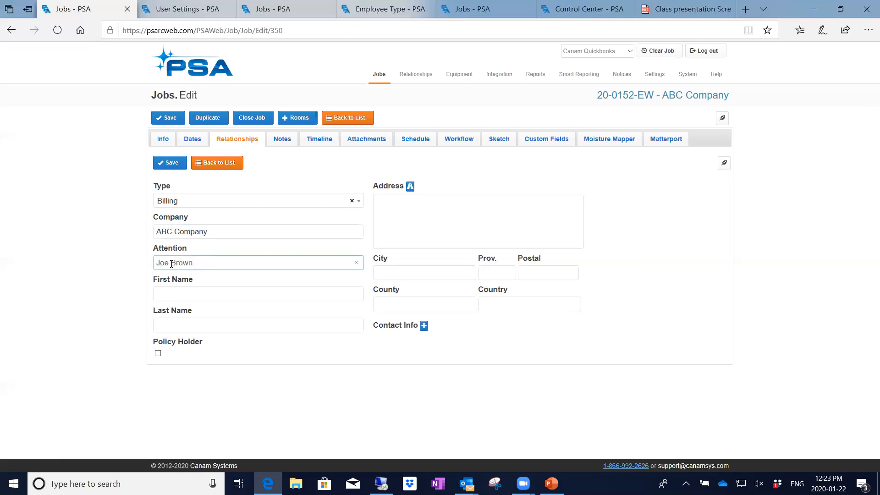
left_click(176, 296)
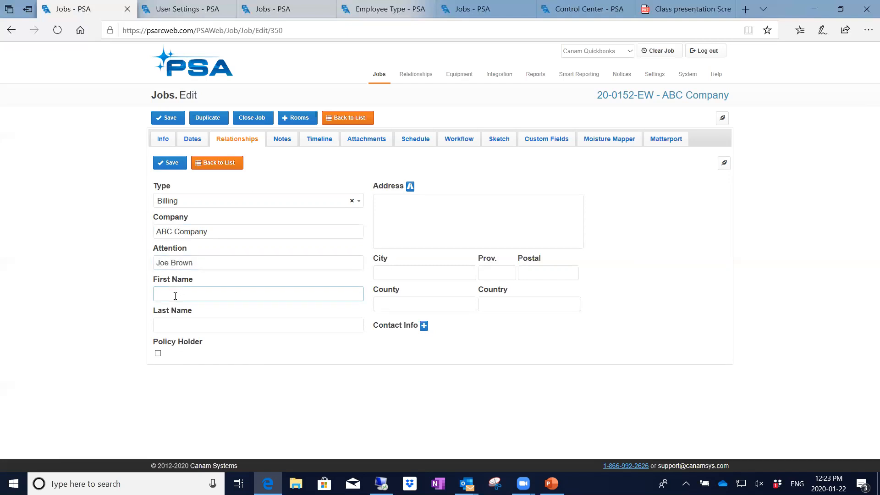
key("Tab")
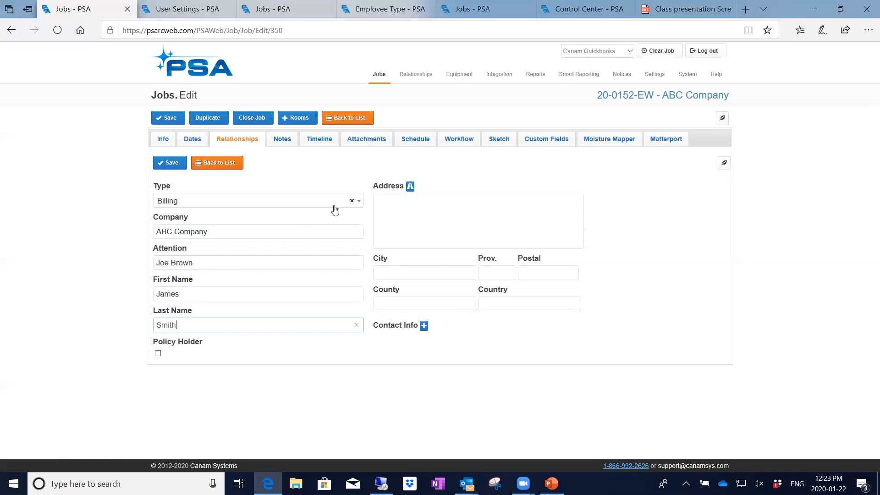
Enter the street address, city Toronto, province ON and postal code, then save the address.
left_click(377, 204)
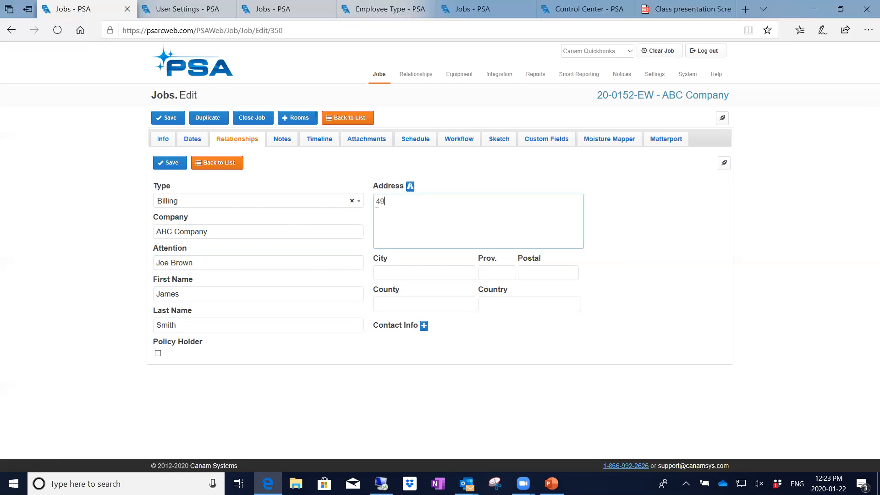
key("Tab")
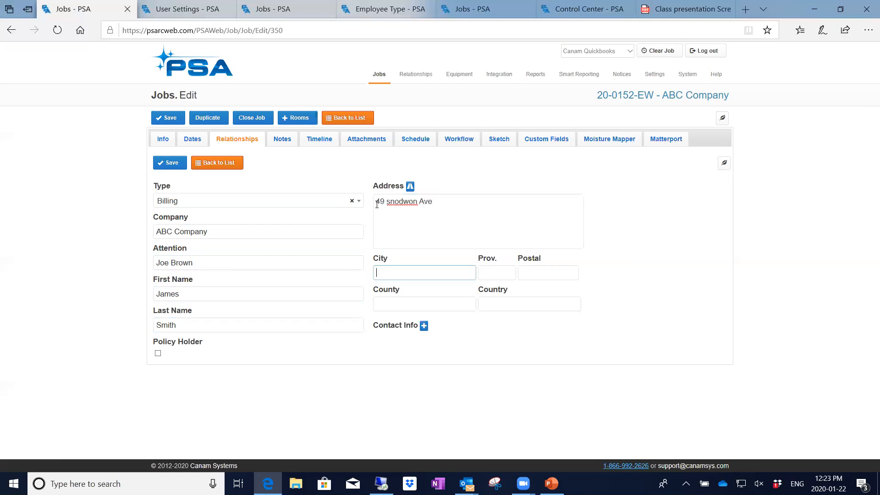
type("Toronto")
key("Tab")
type("ON")
key("Tab")
type("M")
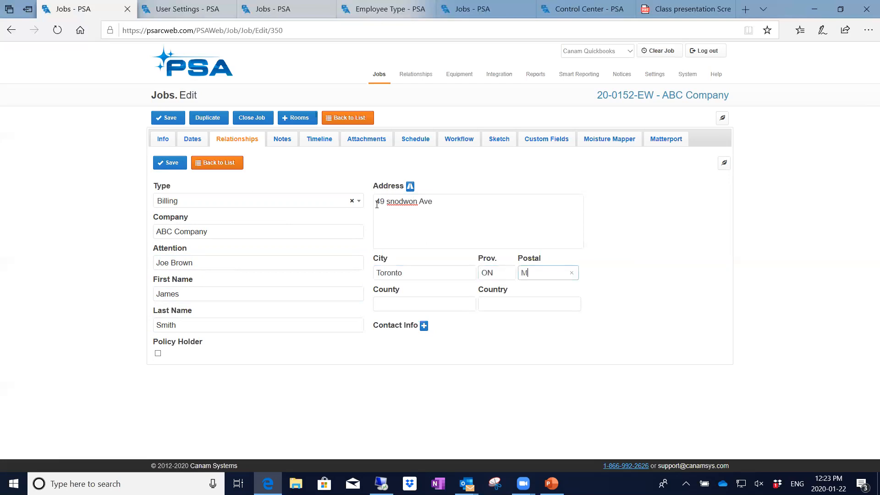
type("4N2A7")
left_click(169, 163)
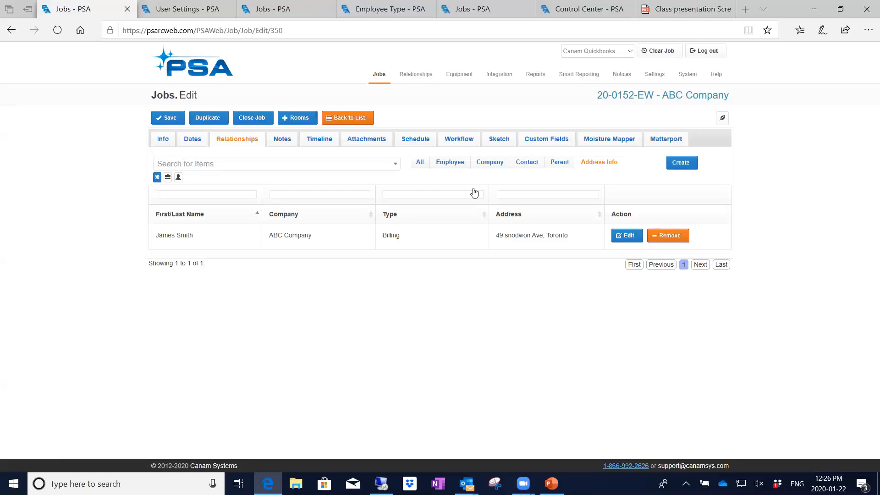
Return to the jobs list and start a new Jobs Create form.
left_click(359, 122)
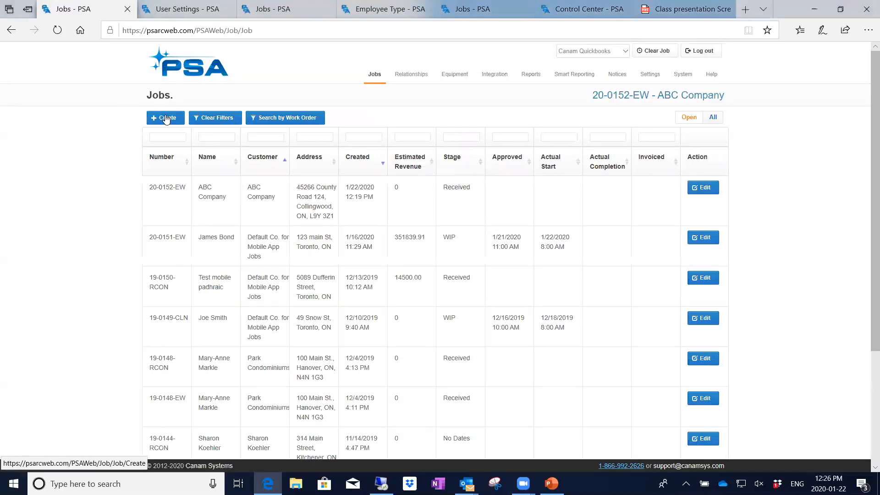
left_click(166, 118)
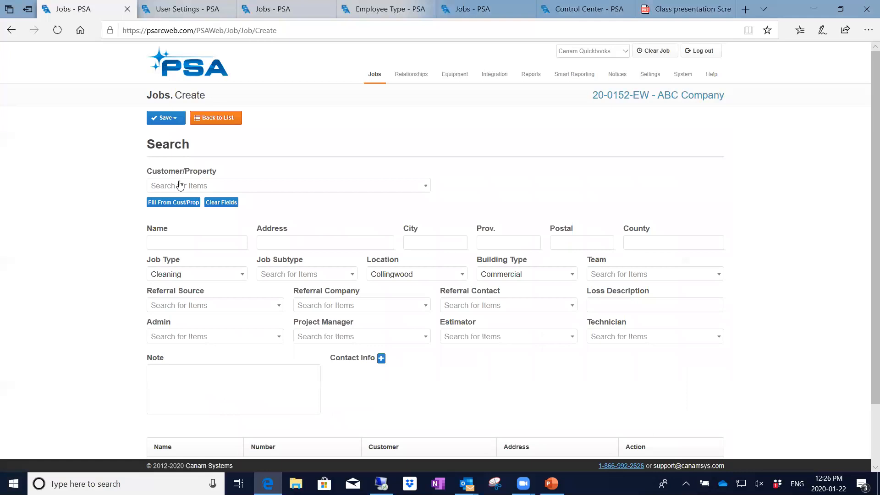
Set ABC Company (searched 'abc') as customer, auto-fill the job from it, then clear those fields.
left_click(180, 185)
type("abc")
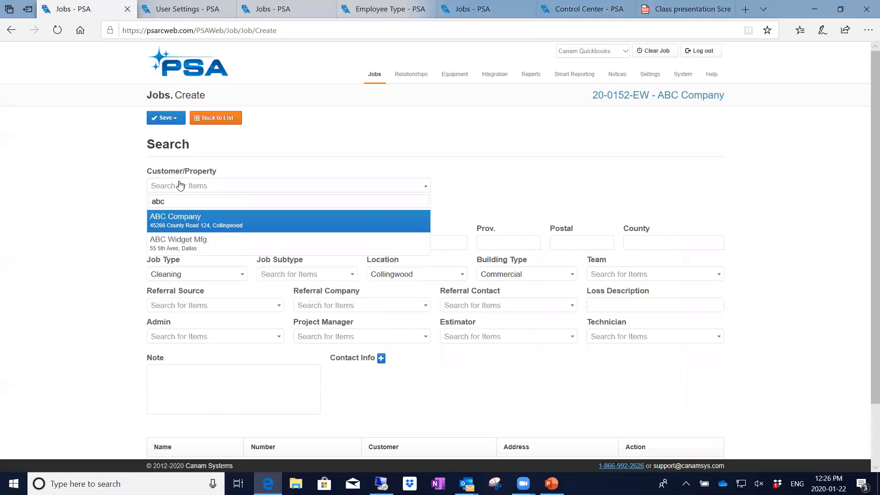
left_click(179, 224)
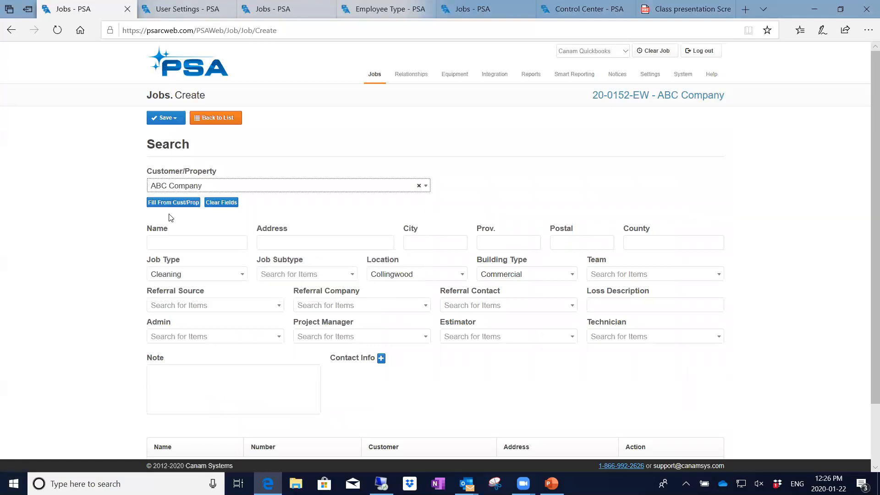
left_click(170, 204)
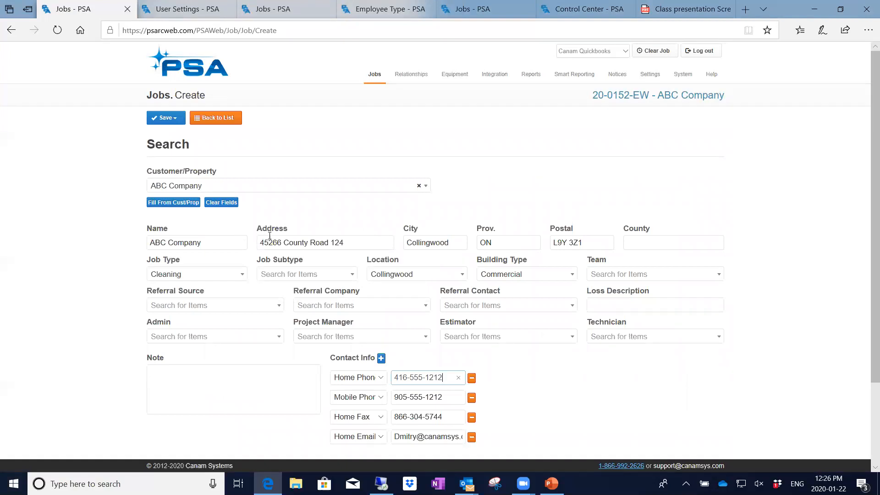
left_click(218, 204)
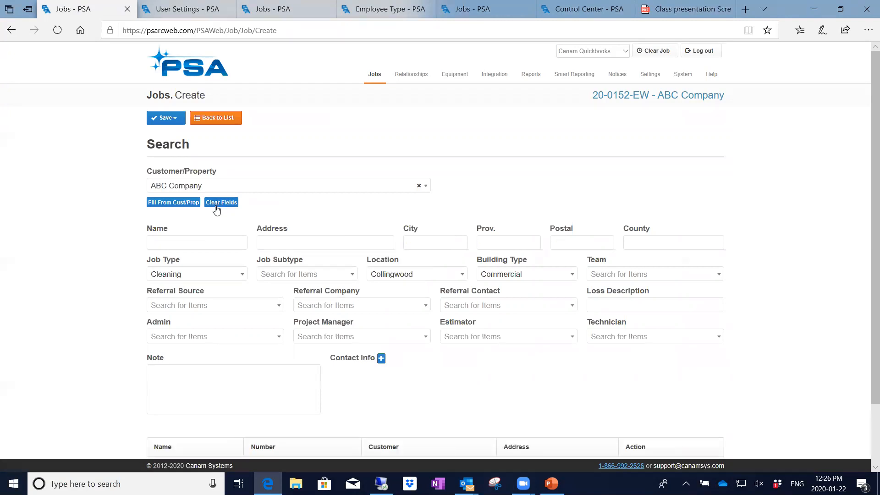